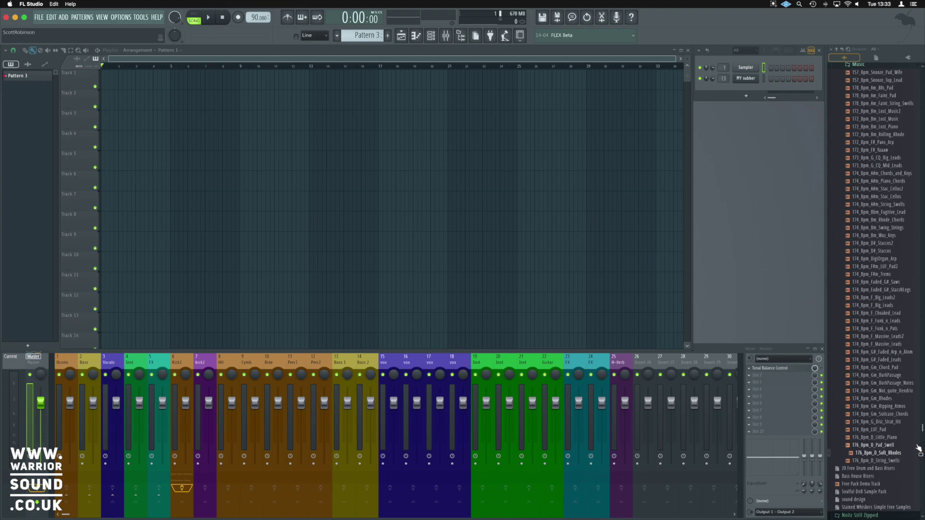
Drop the 176_Bpm_D_Soft_Rhodes sample onto Track 1 at bar 1 and enable stretching.
left_click_drag(865, 455, 138, 82)
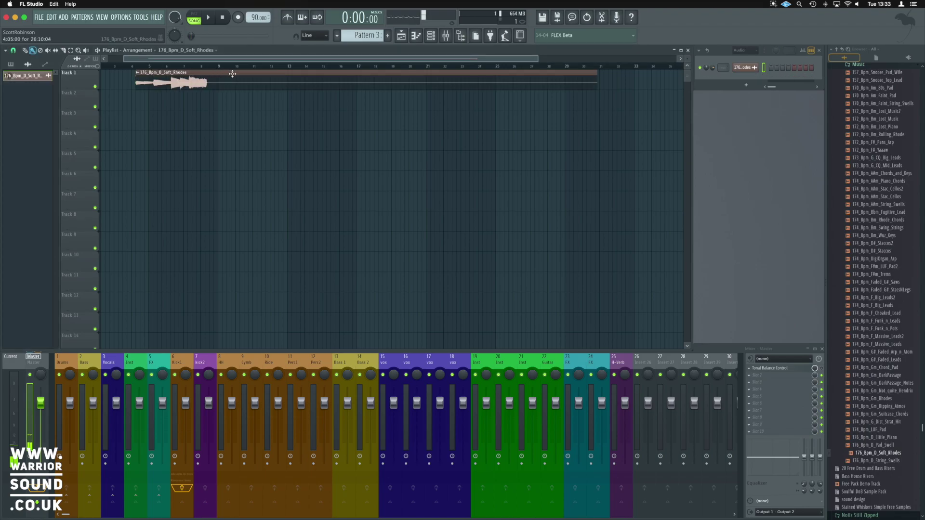
left_click_drag(232, 73, 197, 74)
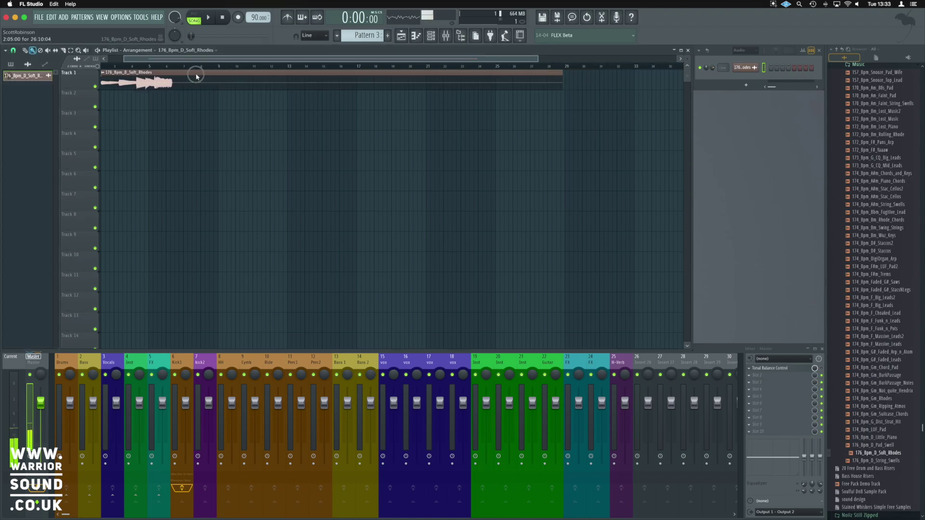
left_click(97, 66)
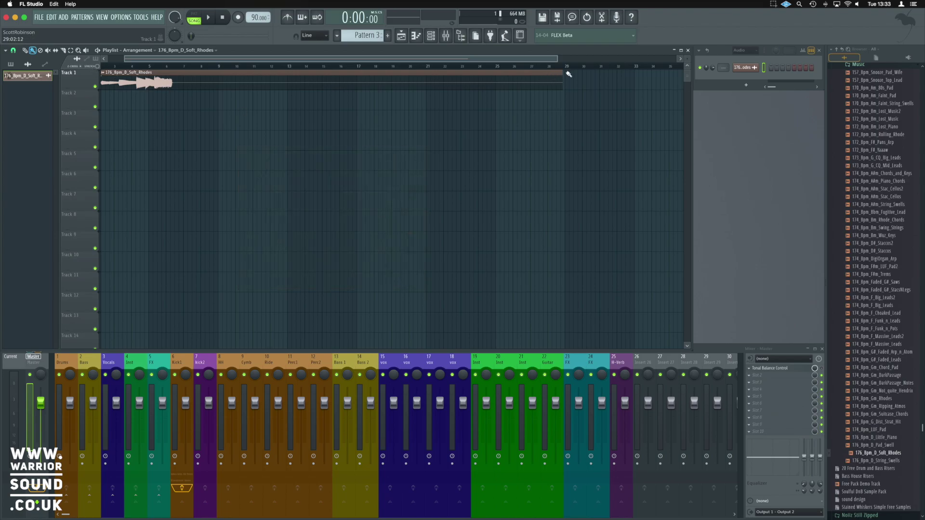
Trim the Rhodes clip's end to its audio, realign it to bar 1, and tempo becomes 88 BPM.
left_click_drag(562, 73, 176, 76)
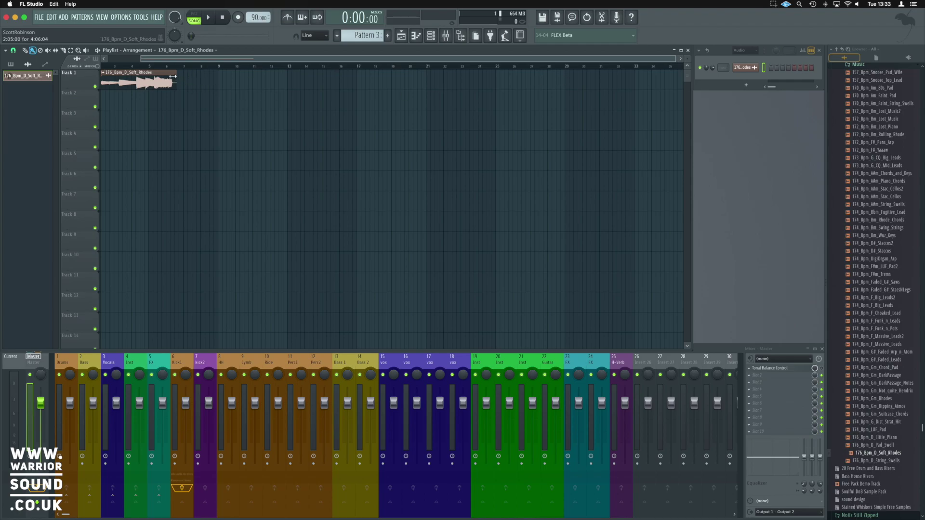
scroll(173, 75, "up", 5)
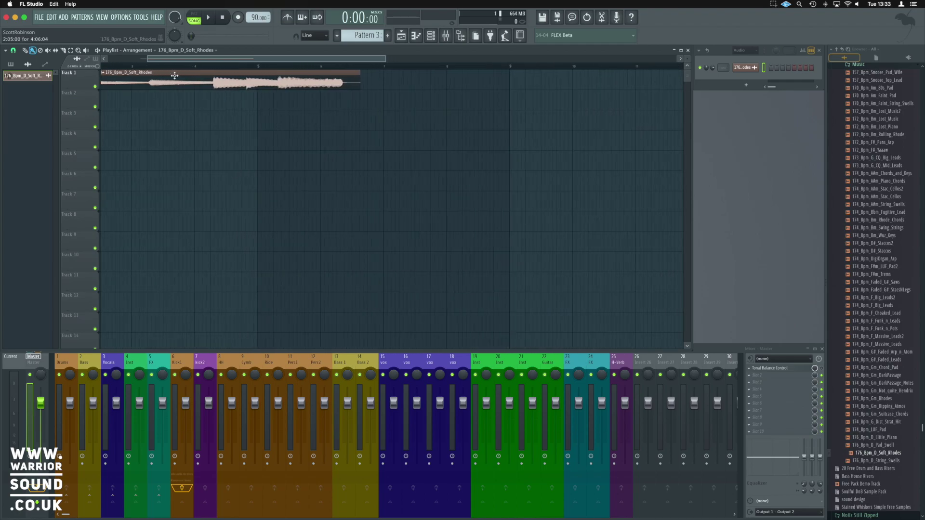
left_click_drag(375, 58, 291, 58)
left_click_drag(531, 85, 498, 88)
scroll(449, 83, "down", 4)
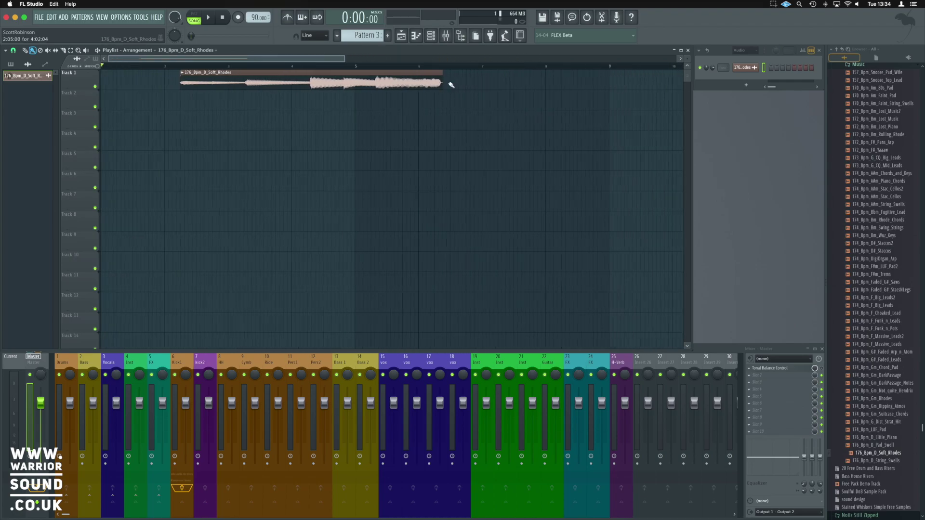
left_click_drag(258, 84, 193, 85)
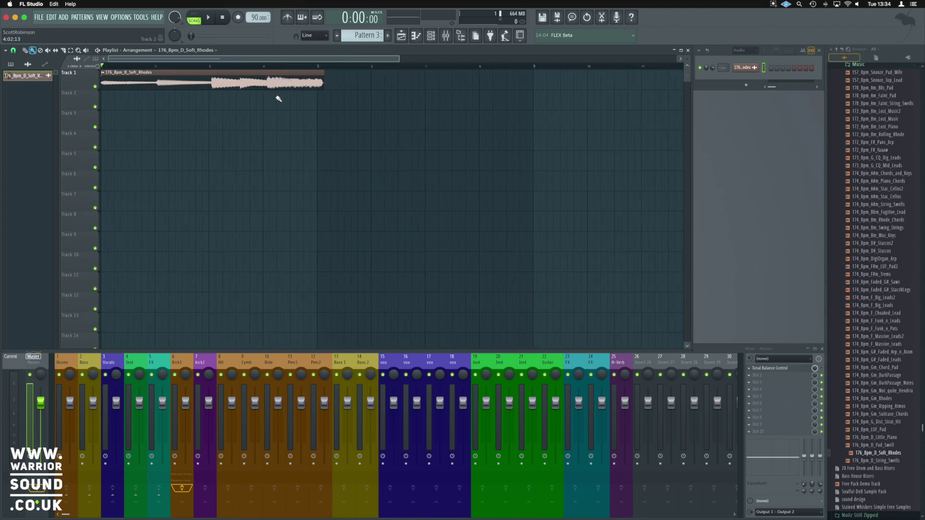
left_click_drag(256, 17, 257, 21)
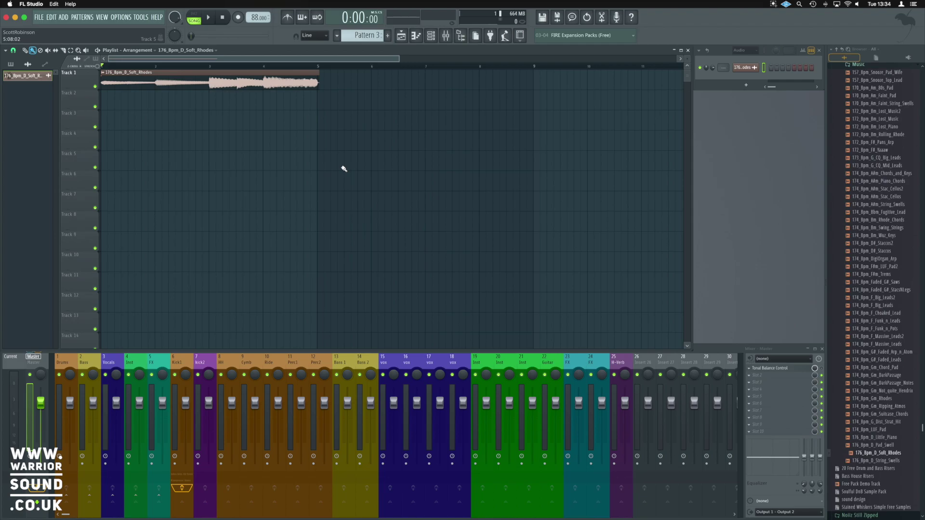
Play back the Rhodes clip, then raise the project tempo to 90 BPM.
key("space")
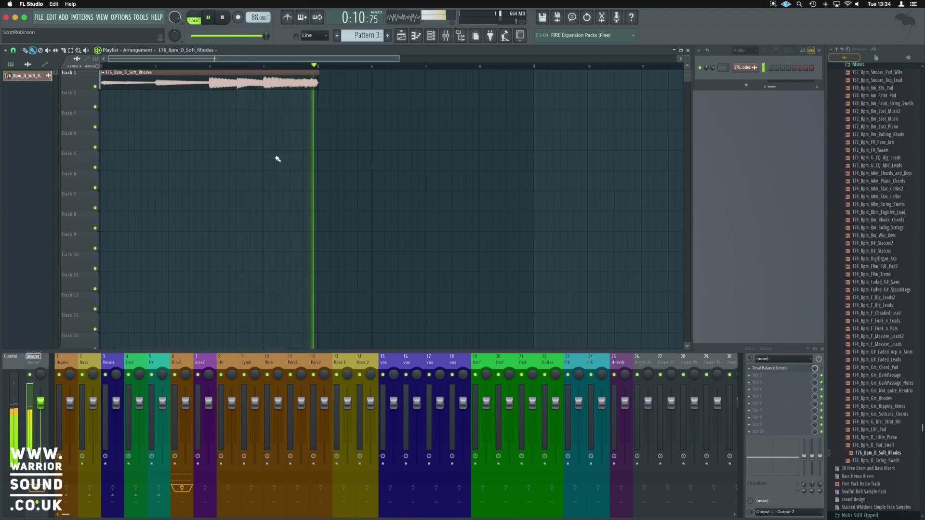
key("space")
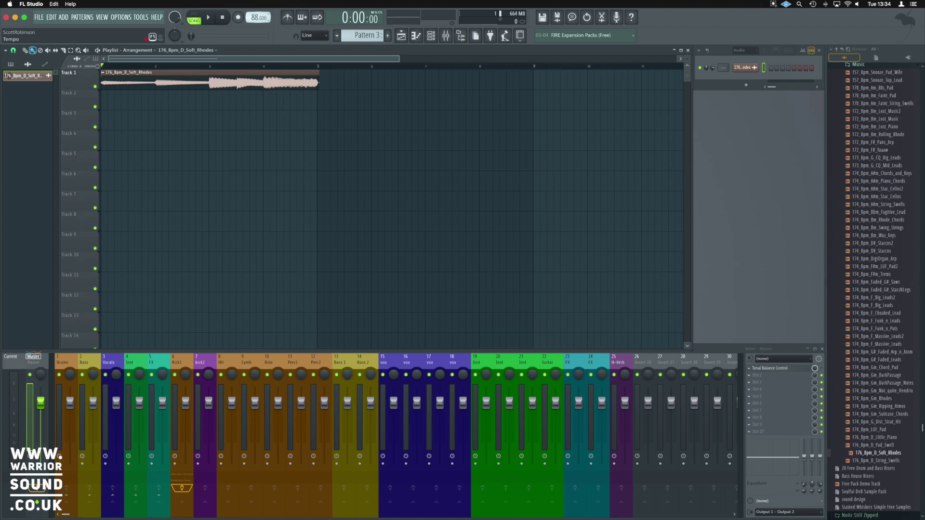
scroll(254, 18, "up", 2)
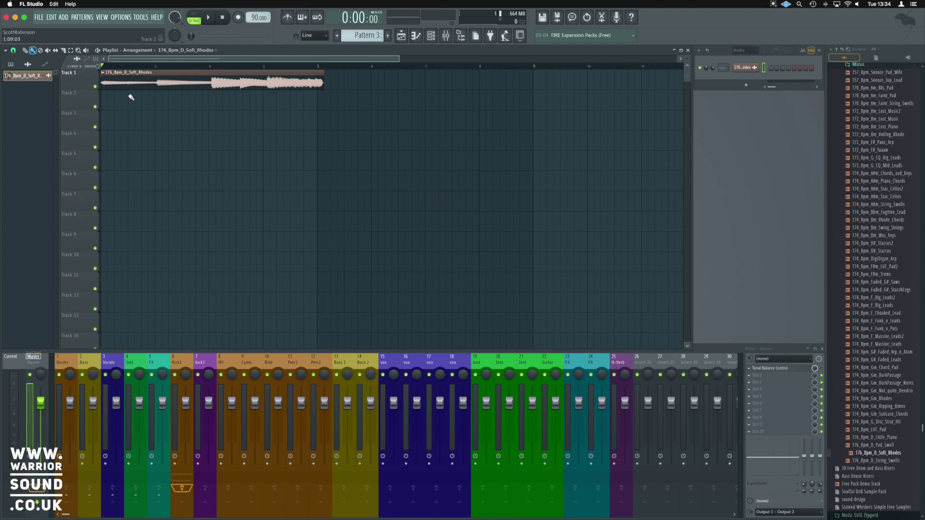
scroll(130, 97, "up", 3)
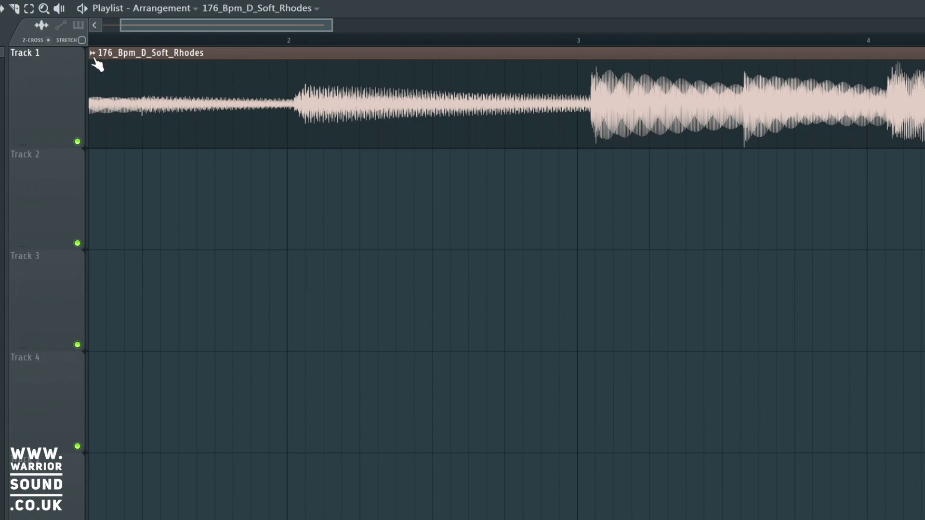
Fit the Rhodes clip to tempo, entering 176 BPM as the sample's tempo.
left_click(92, 53)
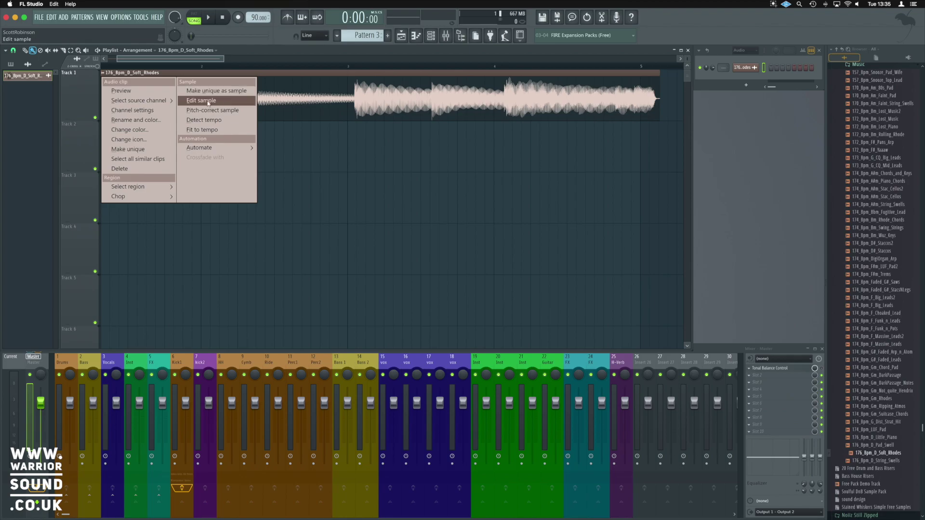
left_click(205, 133)
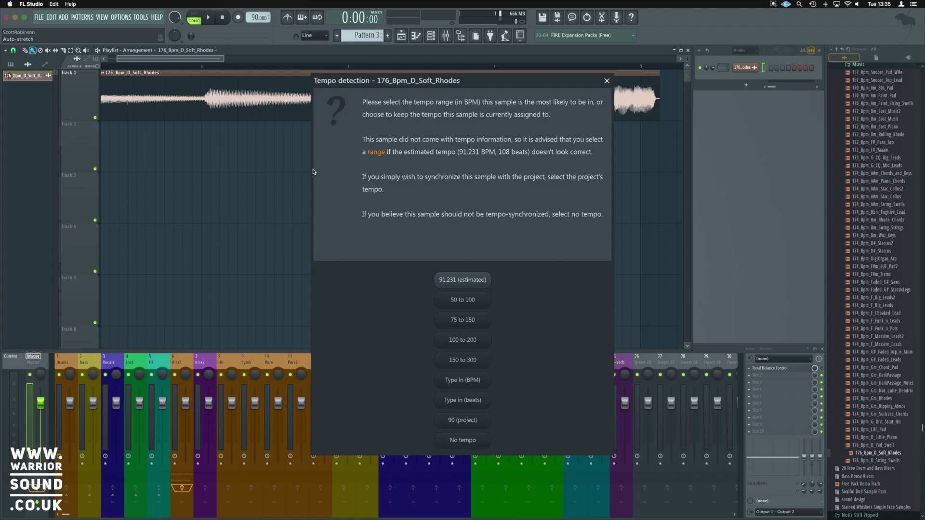
left_click(473, 384)
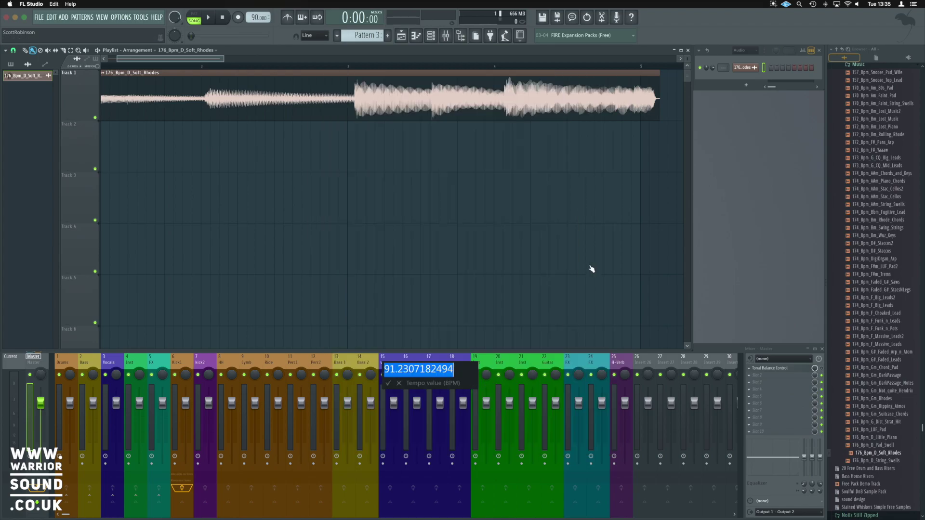
type("176")
key("Return")
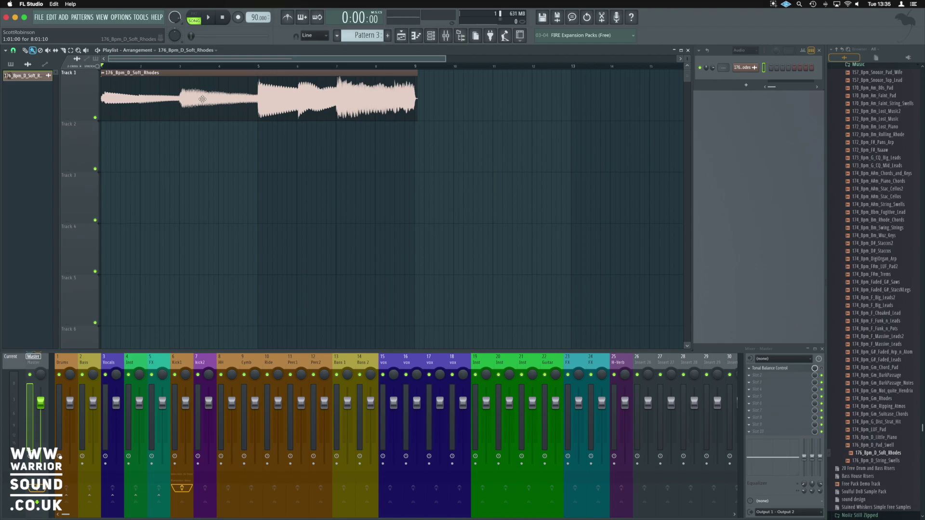
Audition the stretched clip, then squeeze its right edge from bar 9 to end at bar 5.
key("space")
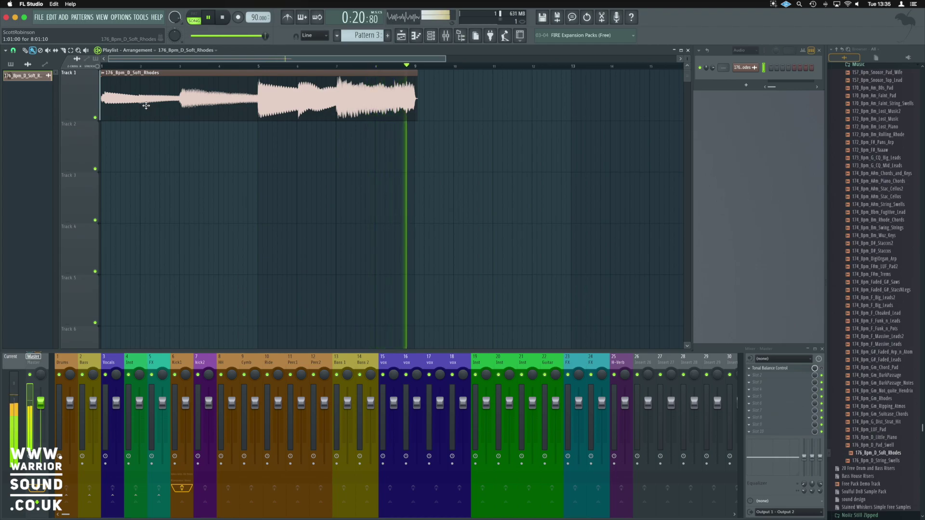
key("space")
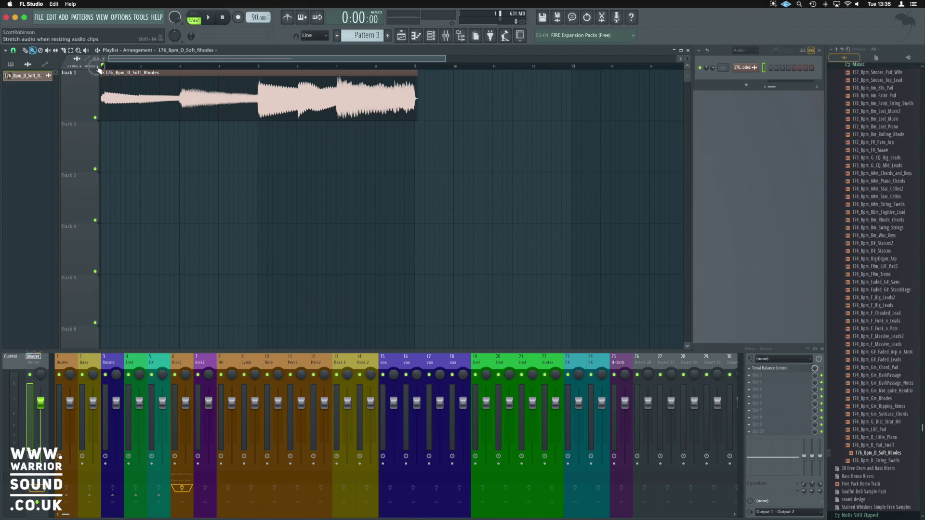
left_click(416, 77)
left_click_drag(414, 78, 260, 92)
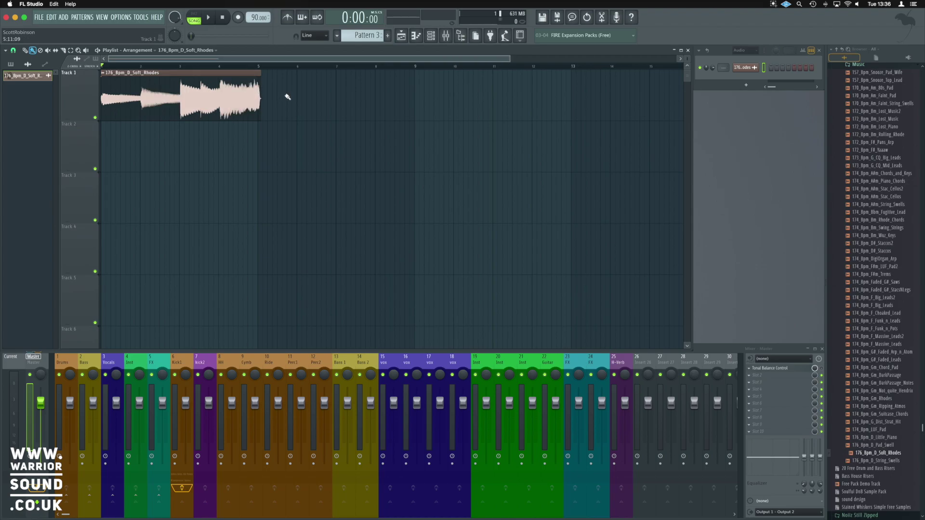
key("space")
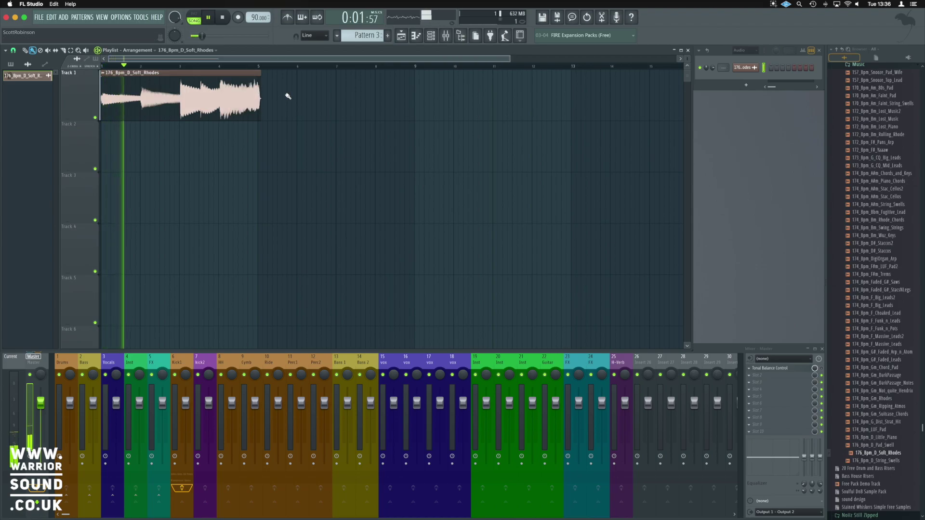
scroll(288, 96, "up", 3)
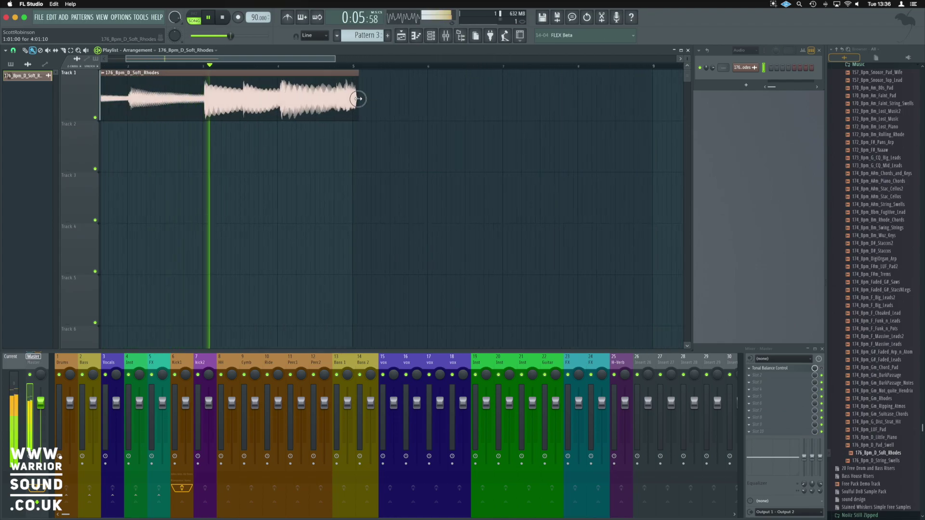
left_click_drag(359, 99, 355, 99)
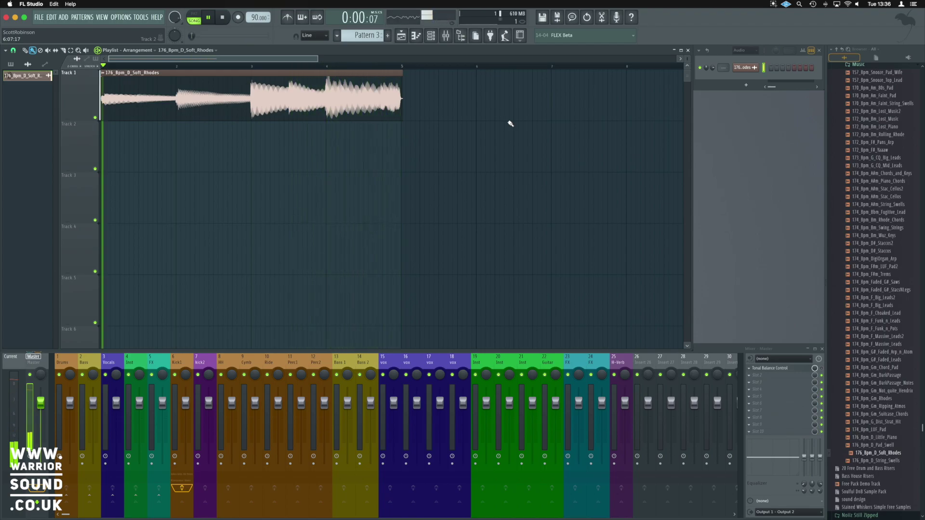
key("space")
scroll(880, 272, "up", 20)
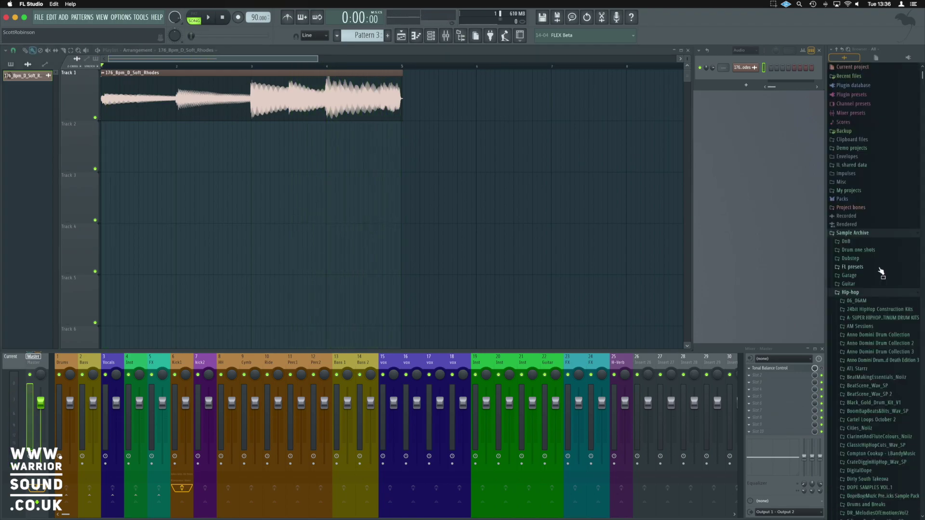
left_click(895, 336)
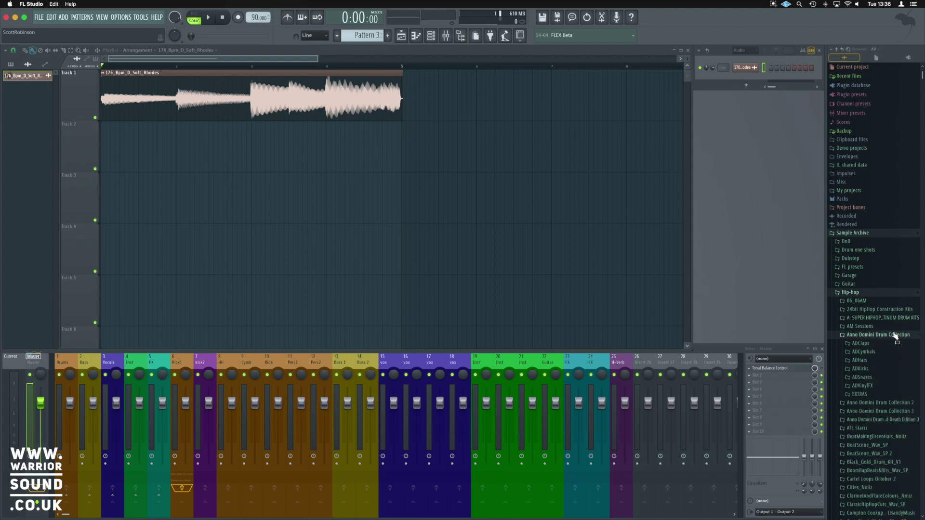
left_click(871, 370)
left_click_drag(869, 383, 102, 192)
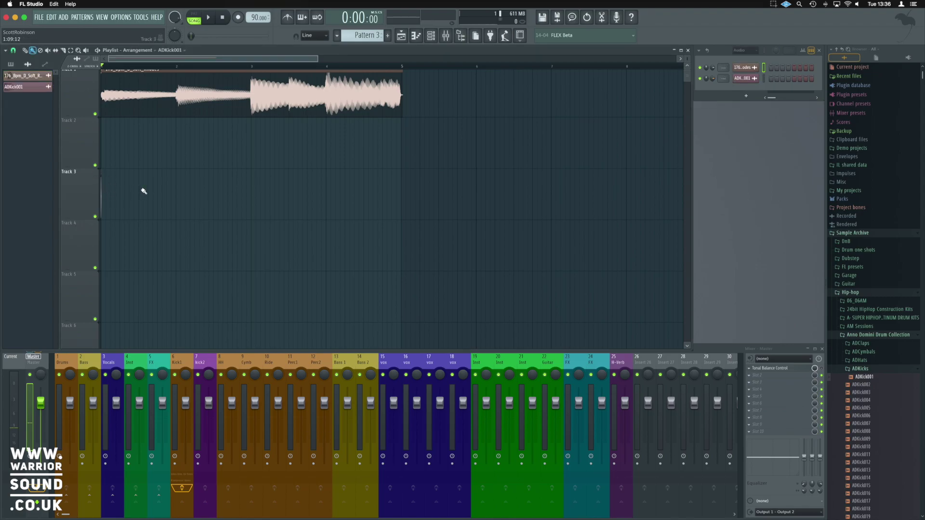
scroll(143, 191, "up", 3)
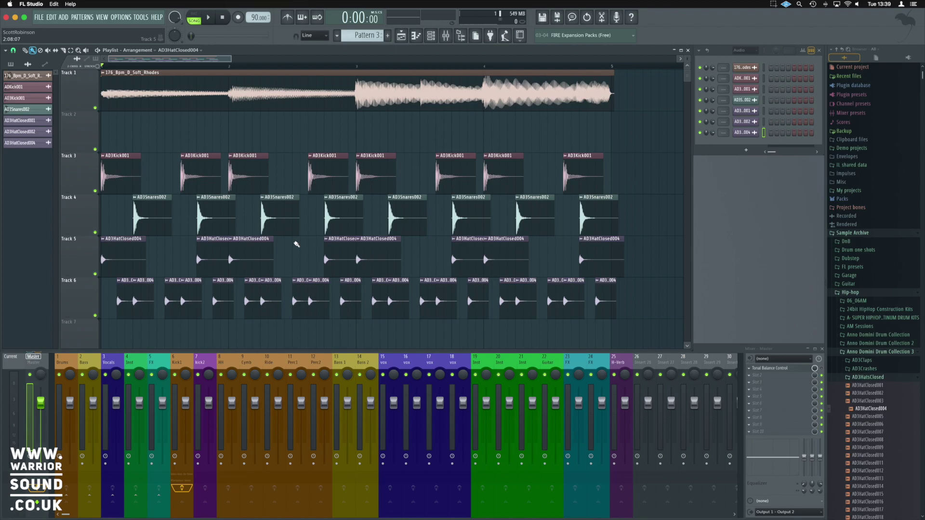
key("space")
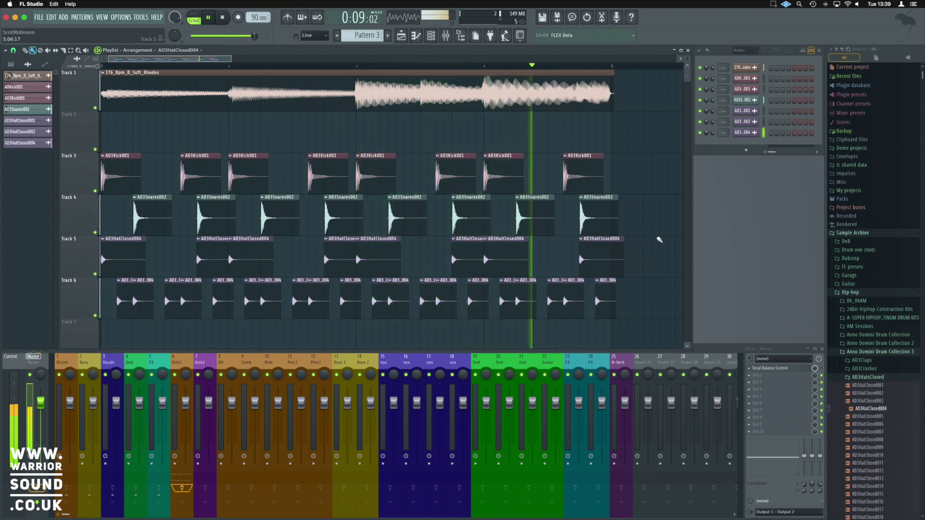
key("space")
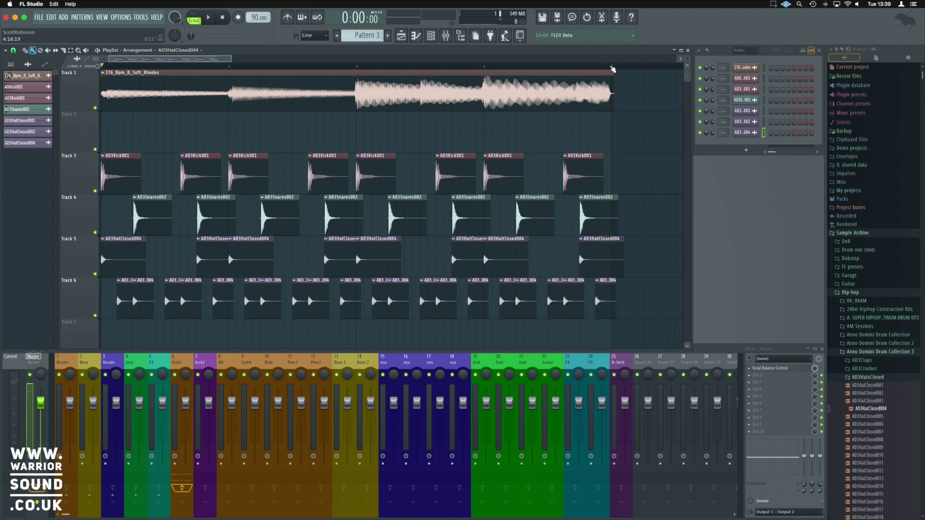
Select bars 1–5 and slice the Rhodes clip every half bar into eight pieces.
left_click_drag(613, 69, 102, 69)
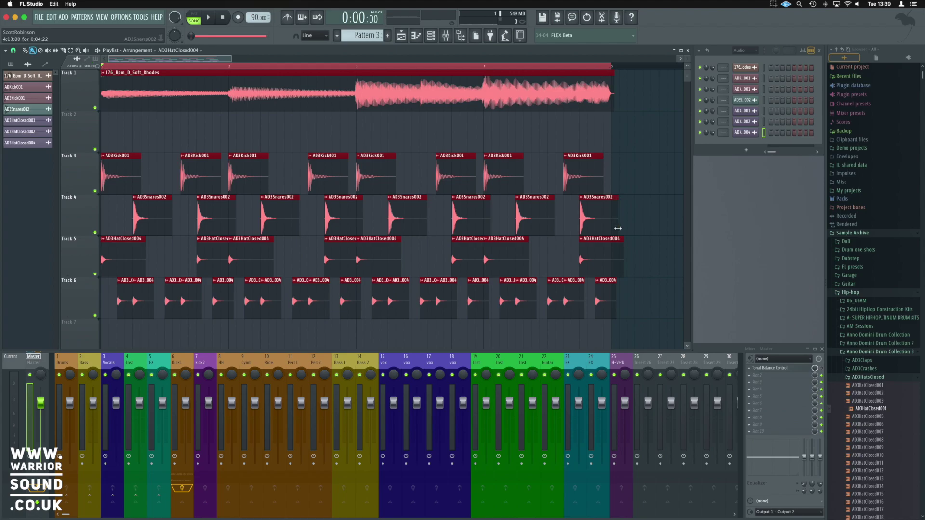
left_click(631, 137)
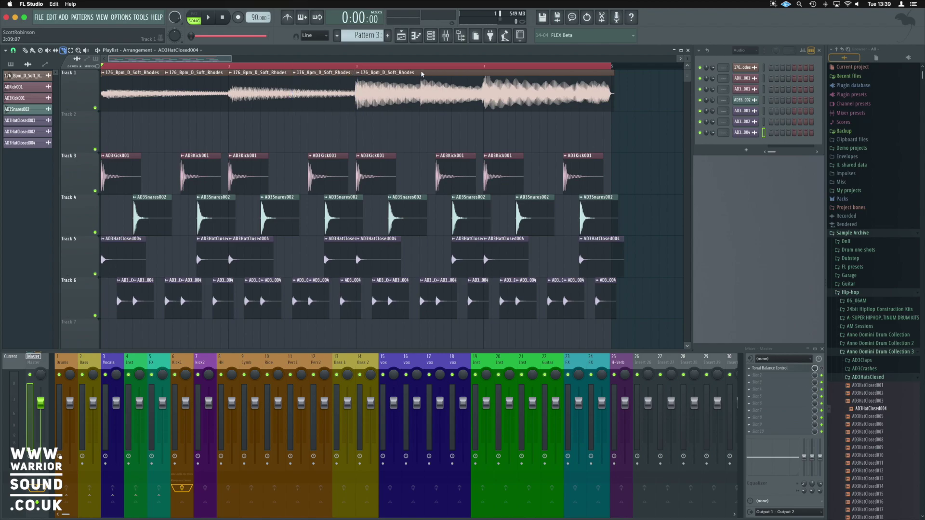
left_click(422, 114)
left_click(484, 105)
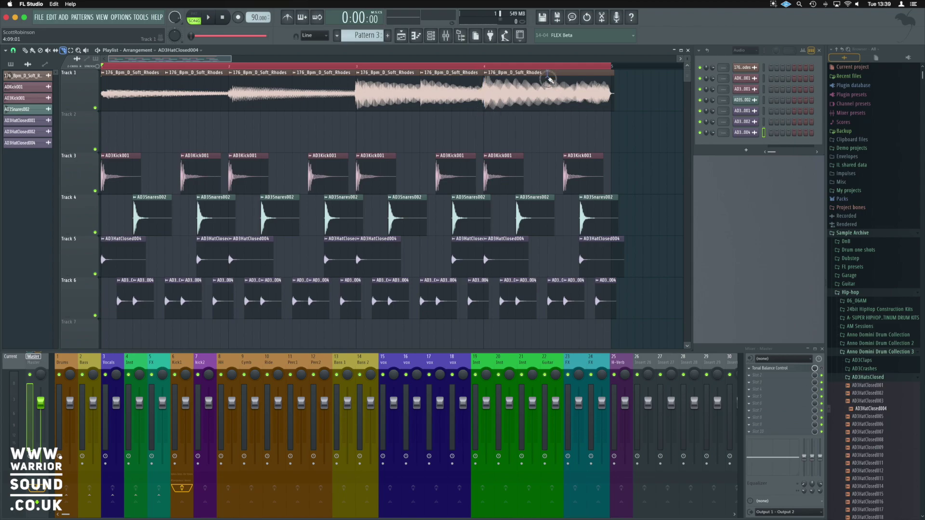
left_click(548, 114)
Move Rhodes slices 1, 3, 5 and 7 down from Track 1 to Track 2.
left_click(129, 75)
left_click_drag(128, 111, 129, 129)
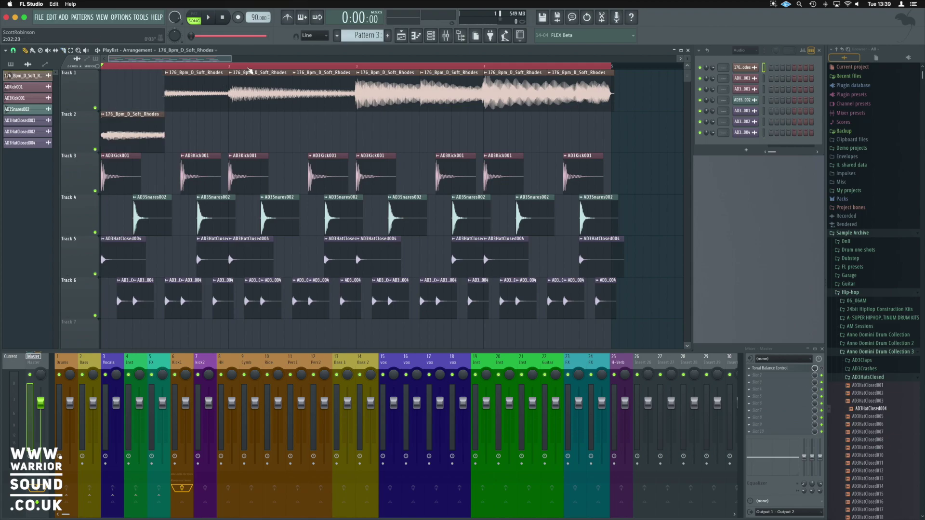
left_click_drag(249, 73, 252, 128)
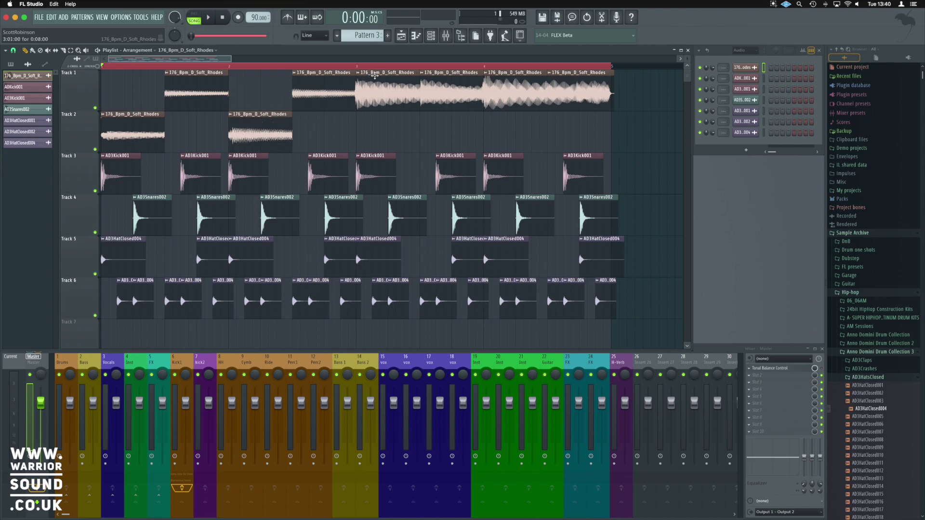
left_click_drag(374, 75, 380, 129)
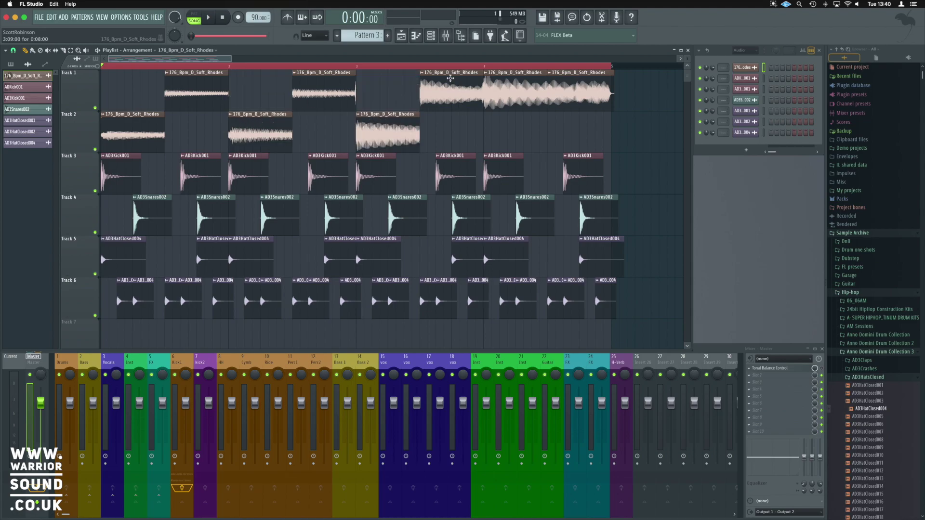
left_click_drag(450, 78, 504, 135)
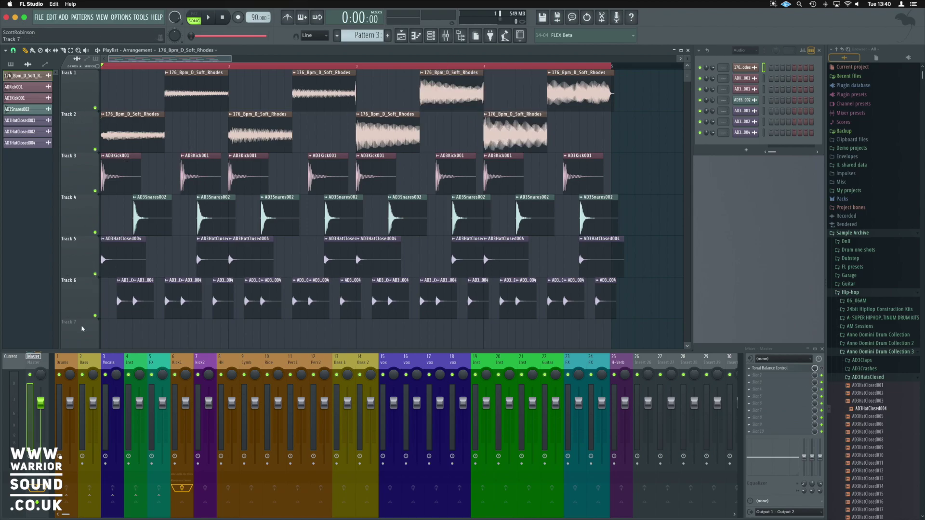
Insert an empty track above the drums, then solo Track 2 and audition the Rhodes tracks.
left_click_drag(82, 329, 323, 163)
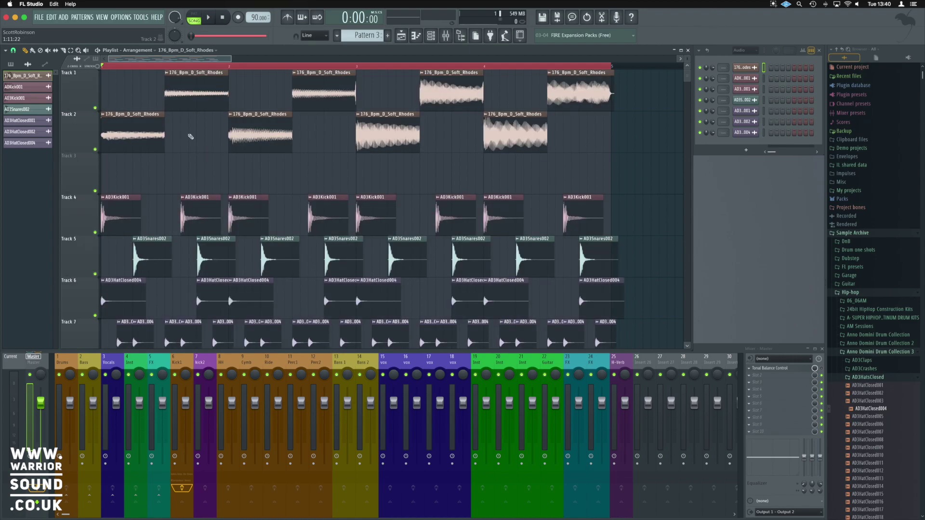
right_click(94, 149)
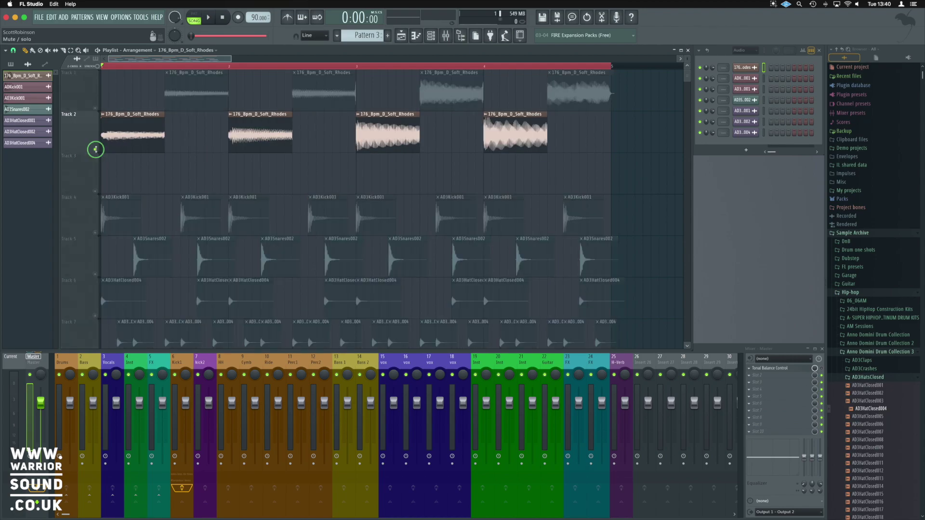
left_click(95, 108)
key("space")
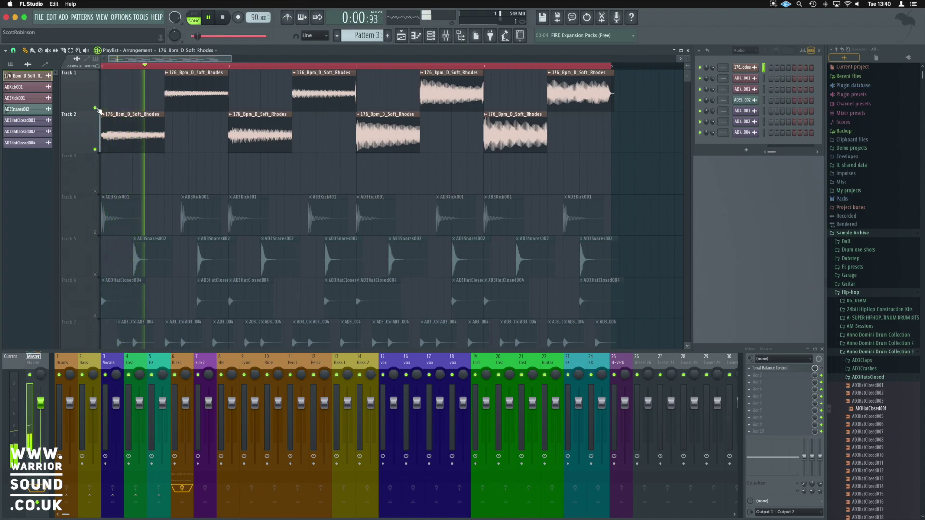
left_click(95, 107)
key("space")
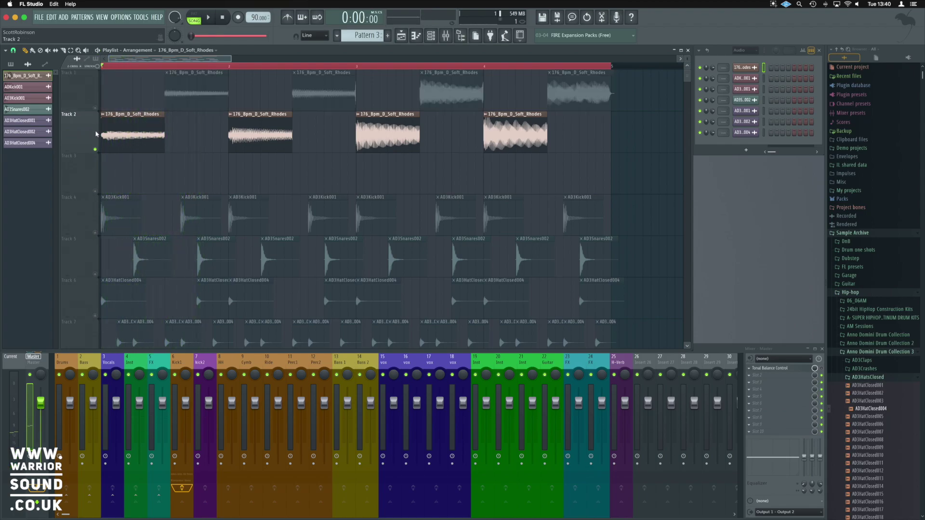
right_click(94, 149)
scroll(87, 96, "up", 3)
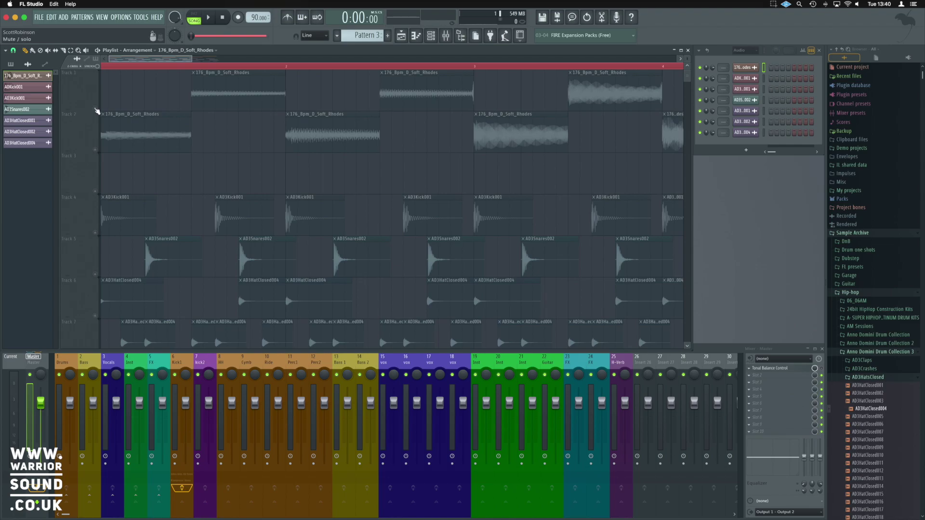
Unmute all tracks, audition the arrangement, and slip the audio inside the third Track 2 slice.
right_click(95, 109)
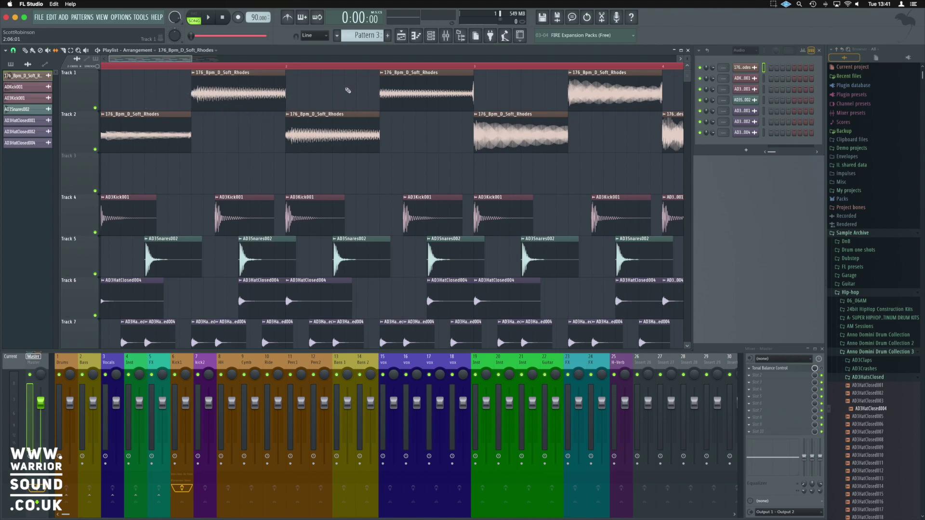
key("space")
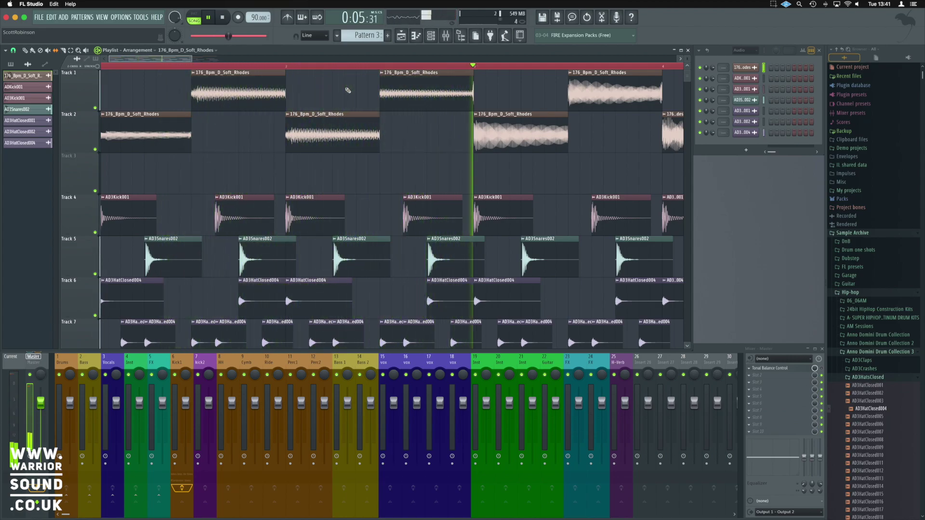
key("space")
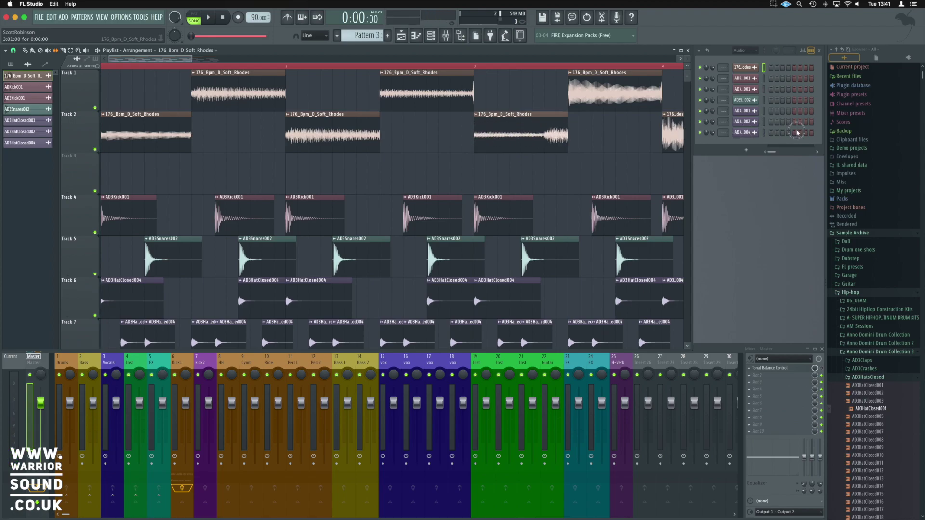
left_click_drag(490, 137, 644, 144)
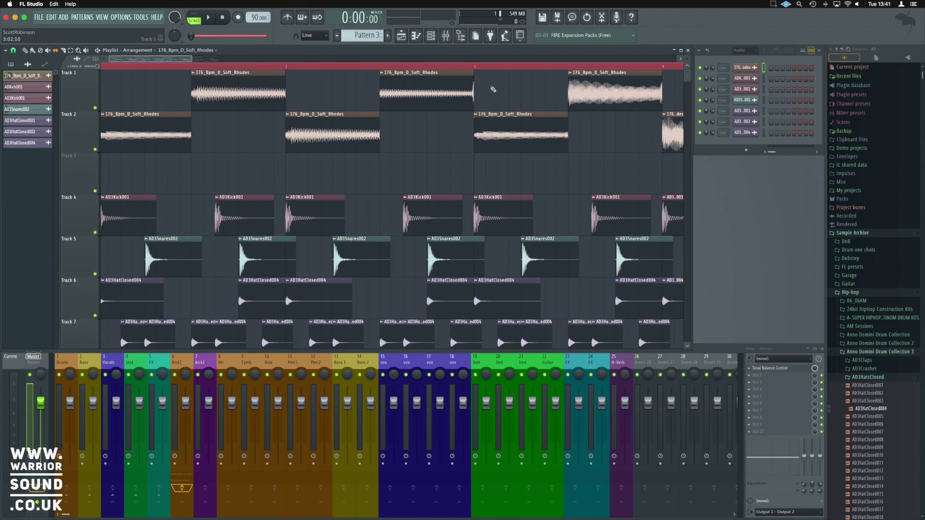
key("space")
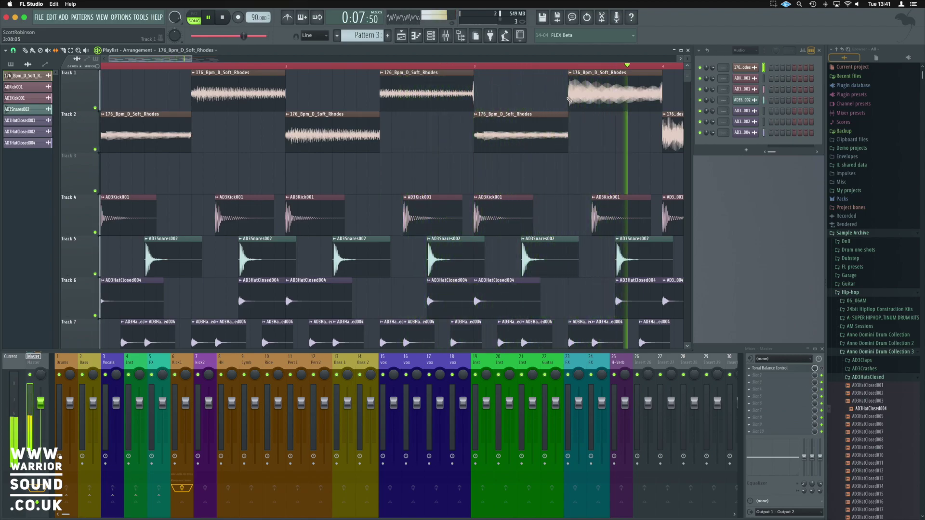
key("space")
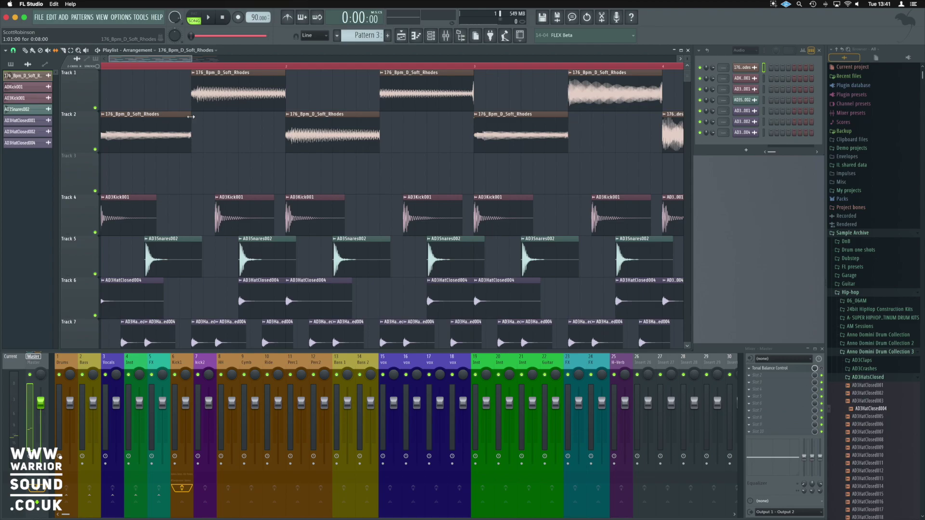
left_click_drag(191, 116, 146, 120)
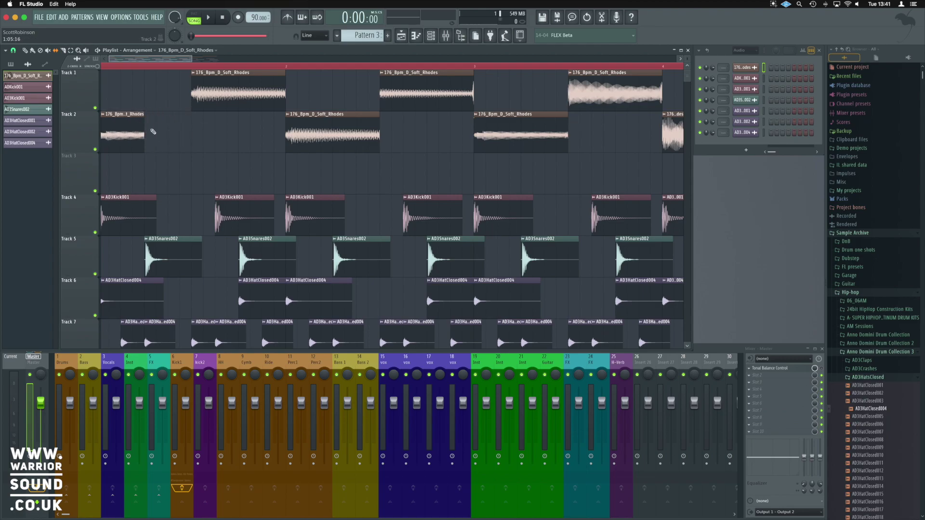
left_click(153, 132)
key("space")
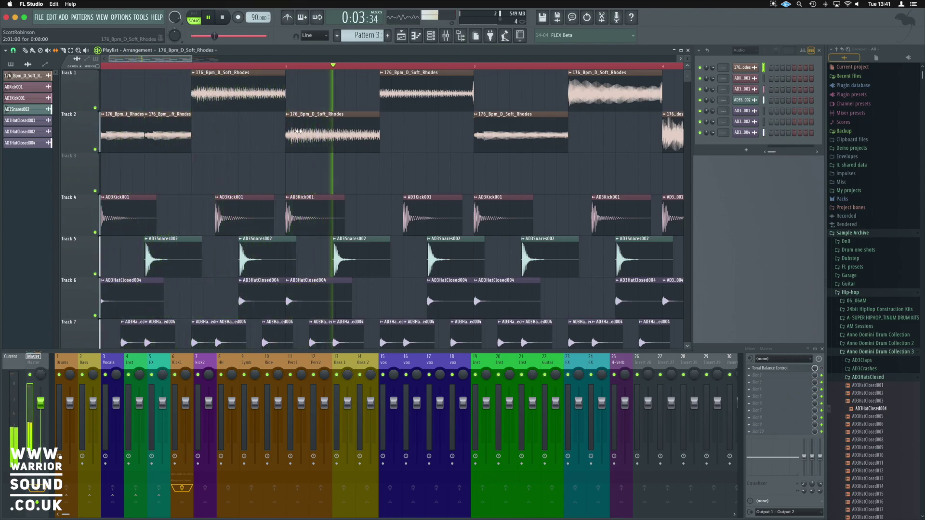
key("space")
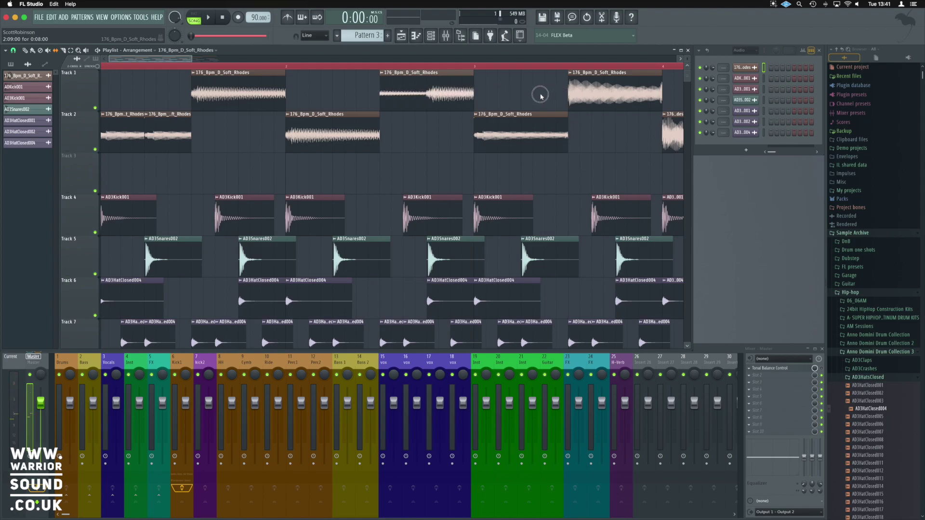
key("space")
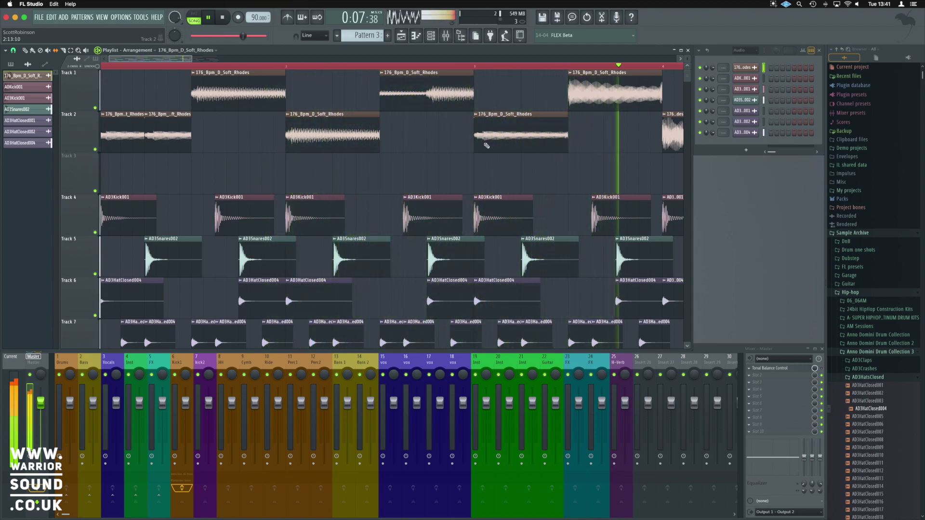
scroll(583, 131, "down", 3)
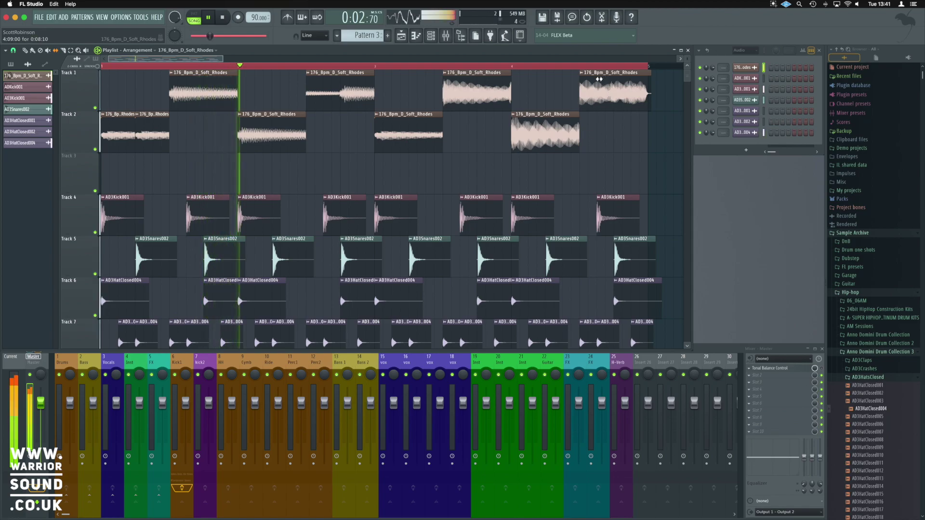
left_click(654, 101)
left_click_drag(654, 100, 614, 95)
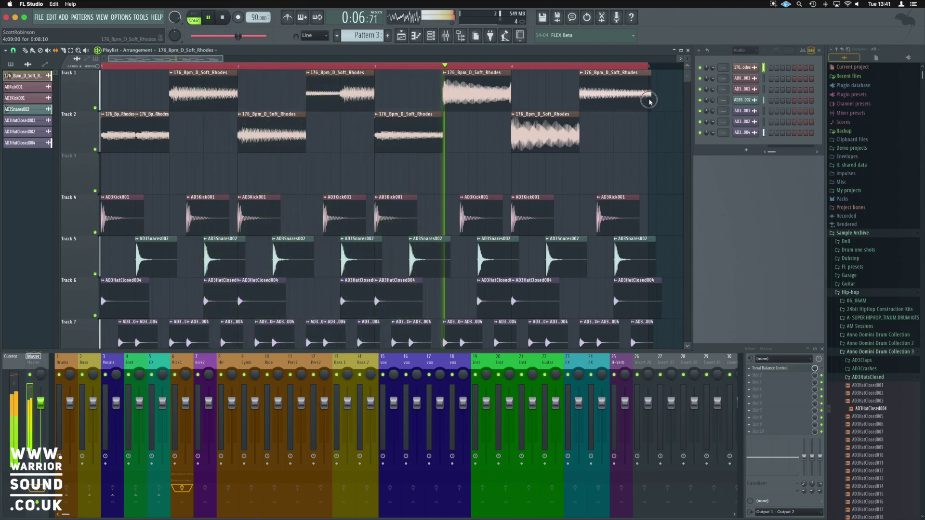
left_click(550, 141)
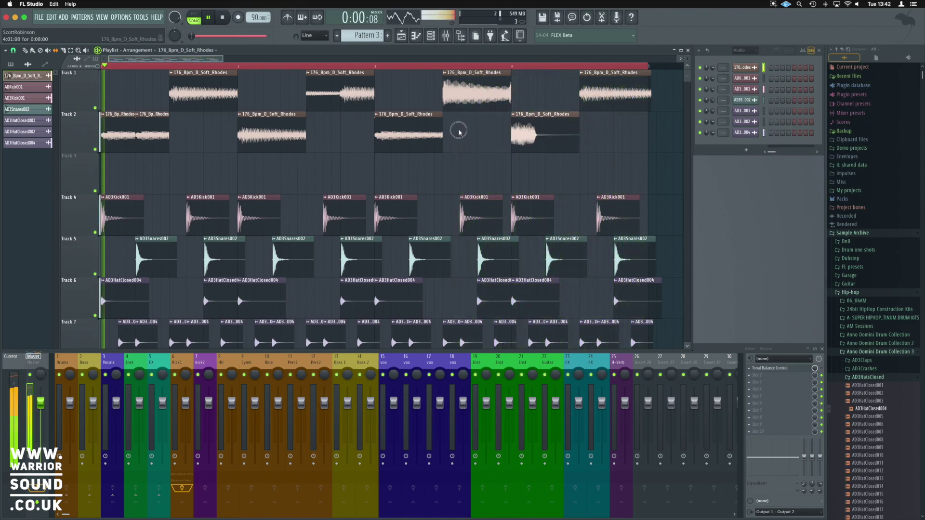
left_click(543, 132)
left_click(525, 135)
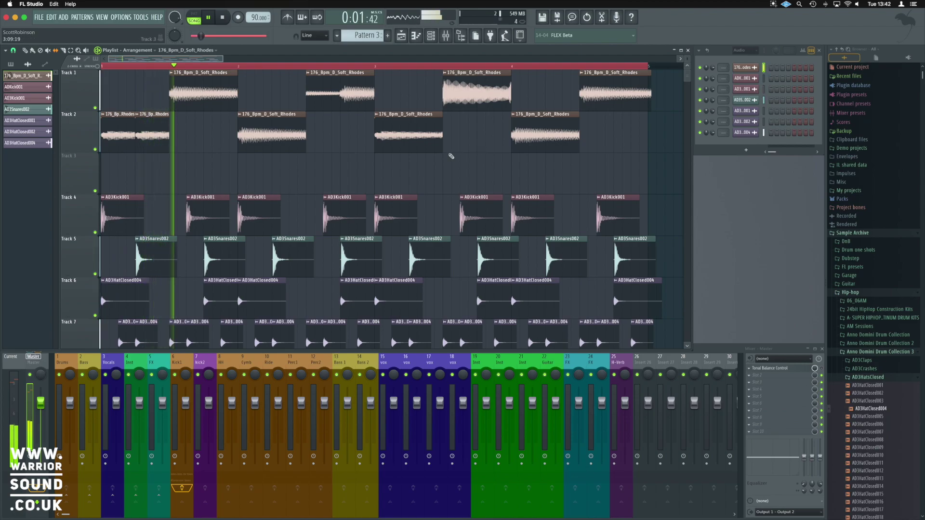
Stop playback and set the playlist snap to 1/4 step.
key("space")
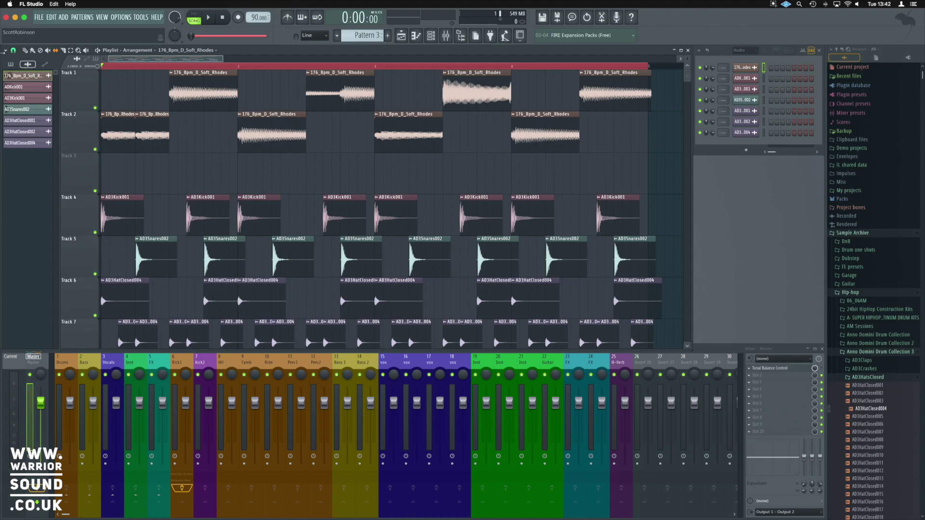
left_click(14, 51)
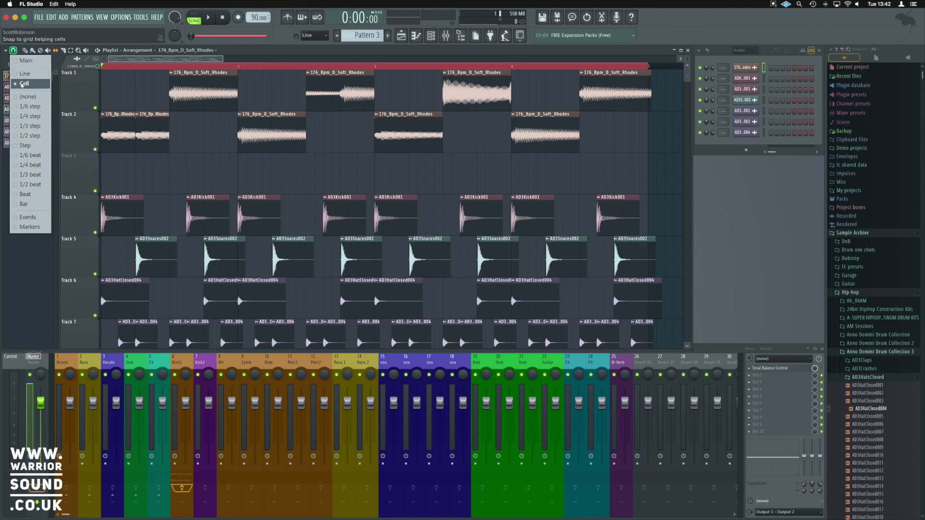
left_click(30, 117)
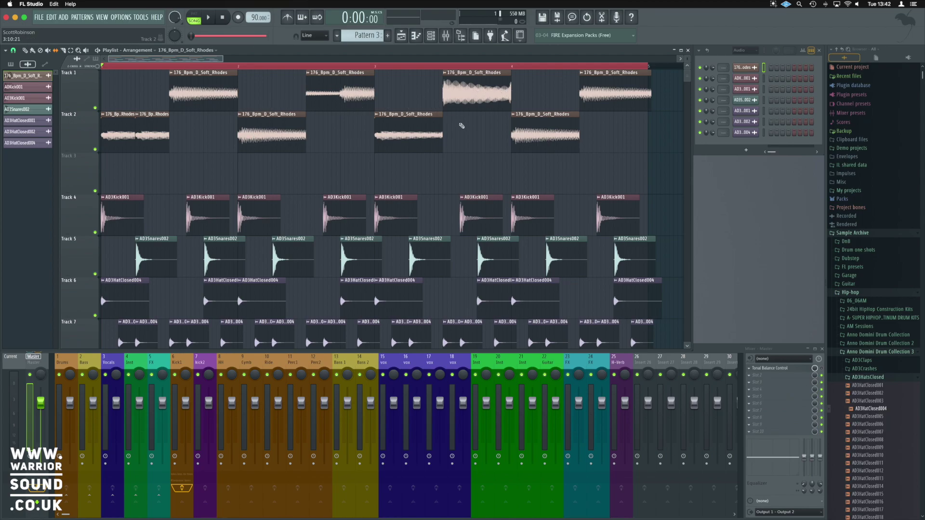
Slip the audio inside the third Track 1 Rhodes clip and audition the result.
left_click(534, 140)
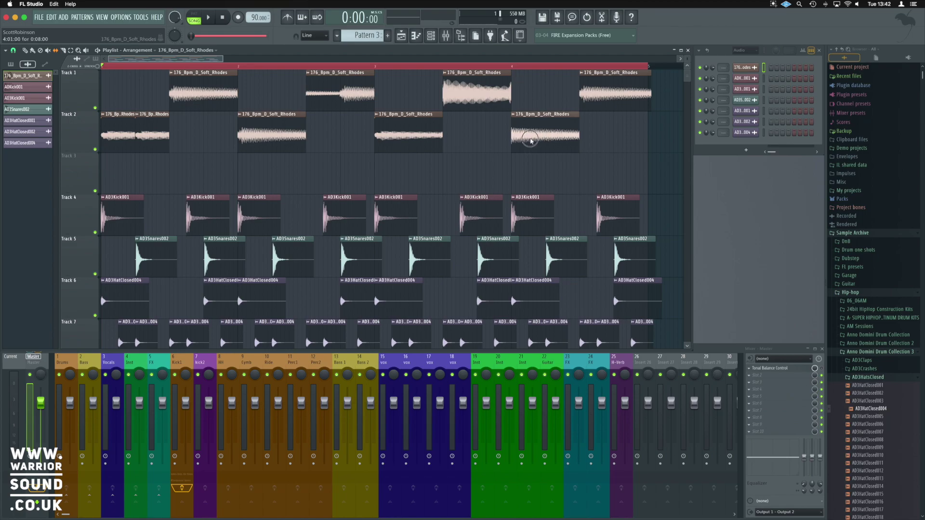
left_click(181, 96)
key("space")
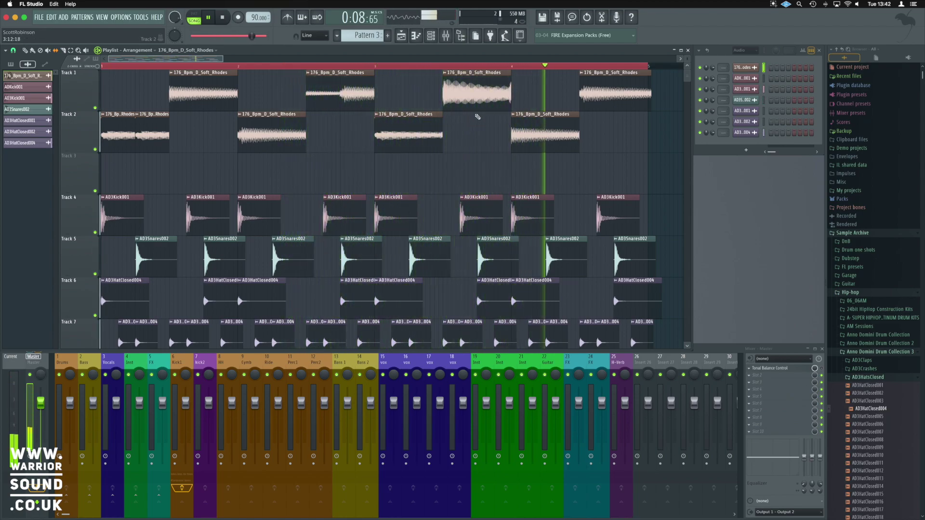
key("space")
left_click_drag(498, 97, 497, 108)
key("space")
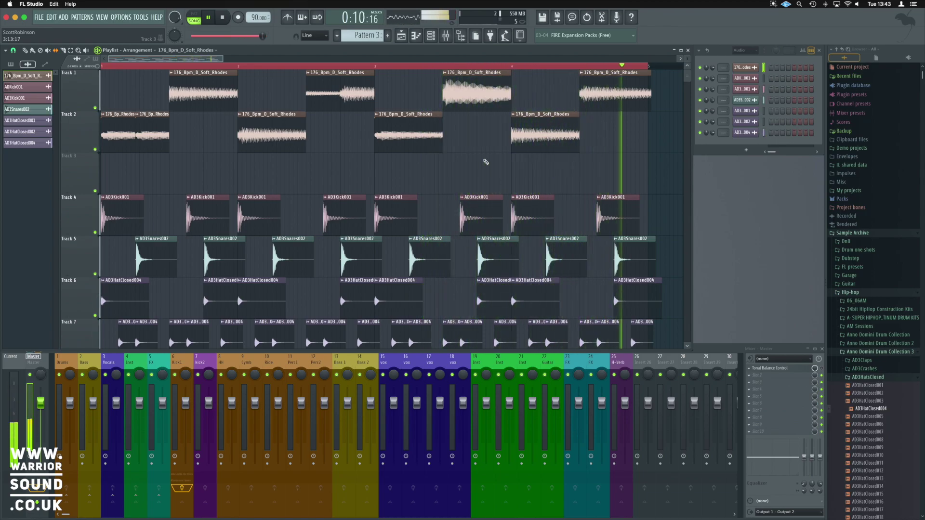
key("space")
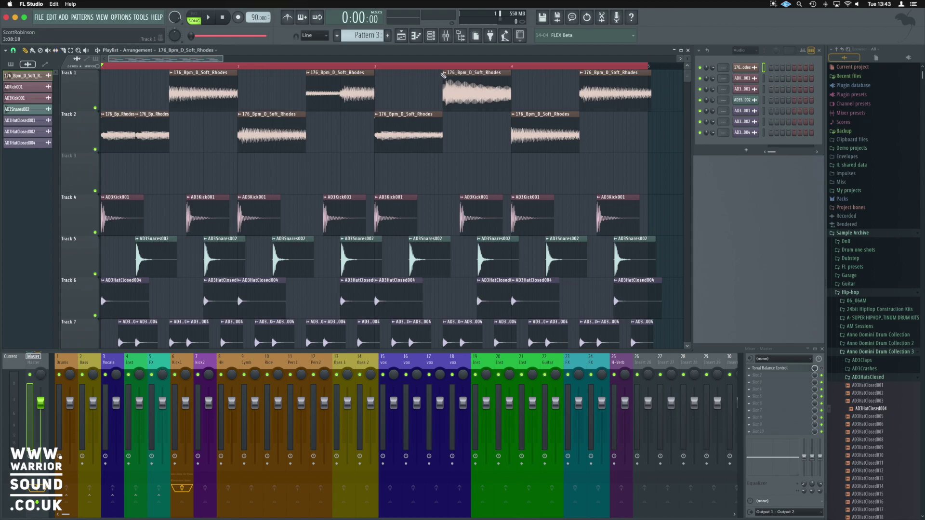
Make the loud Track 1 Rhodes slice a unique 176_Bpm_D_Soft_Rhodes #2 clip.
right_click(446, 76)
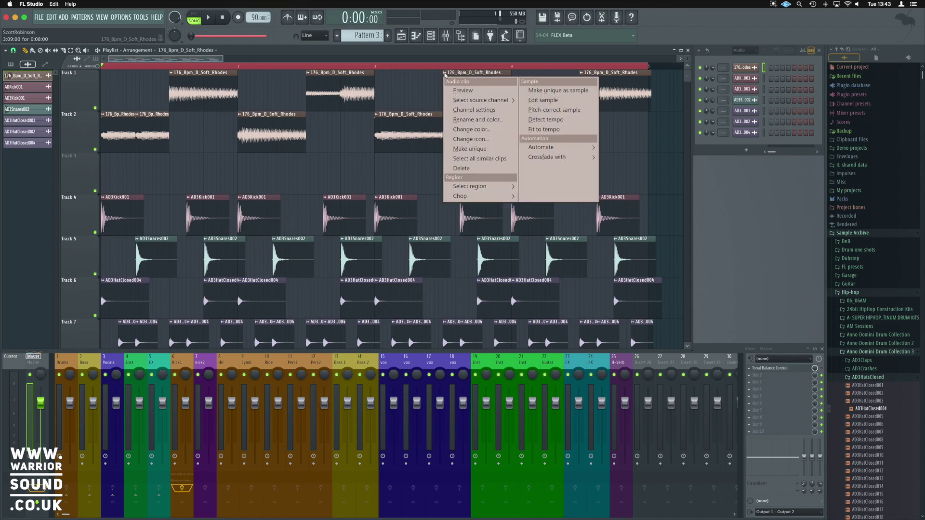
left_click(497, 153)
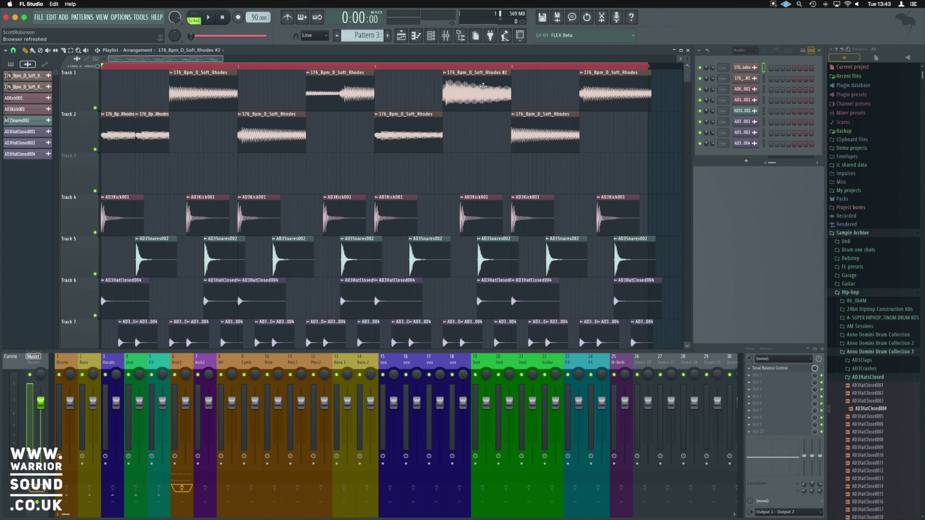
double_click(483, 86)
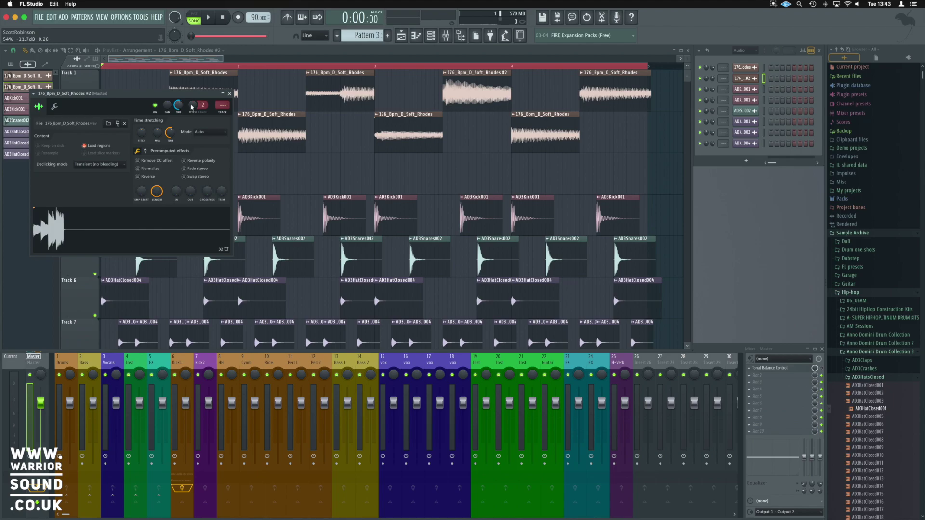
Loop bars 3–4 and lower the Rhodes #2 channel volume to about 30% (-19.5 dB).
left_click_drag(404, 68, 380, 68)
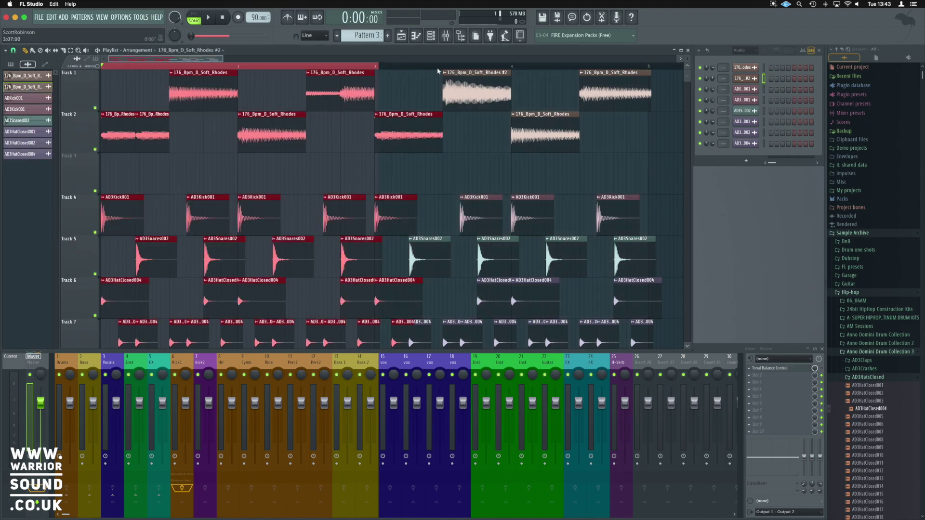
left_click_drag(512, 68, 500, 72)
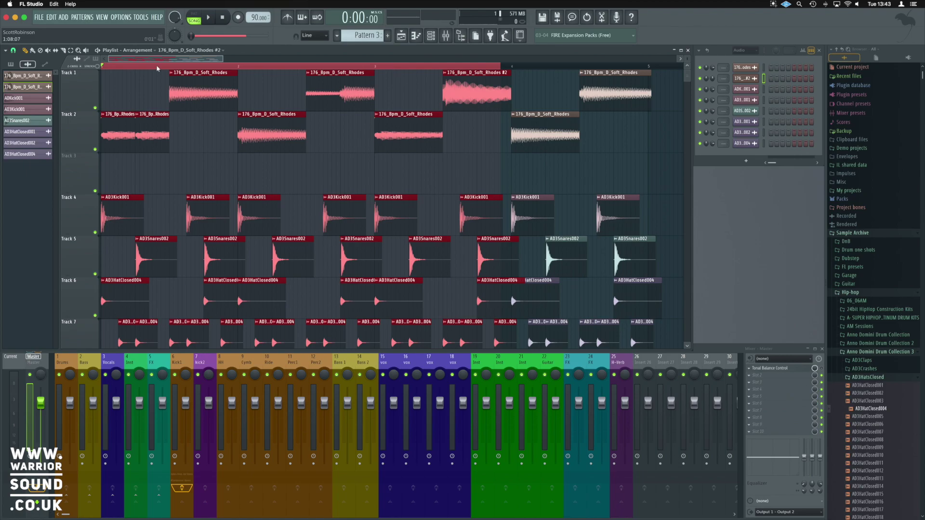
left_click_drag(375, 68, 511, 67)
key("space")
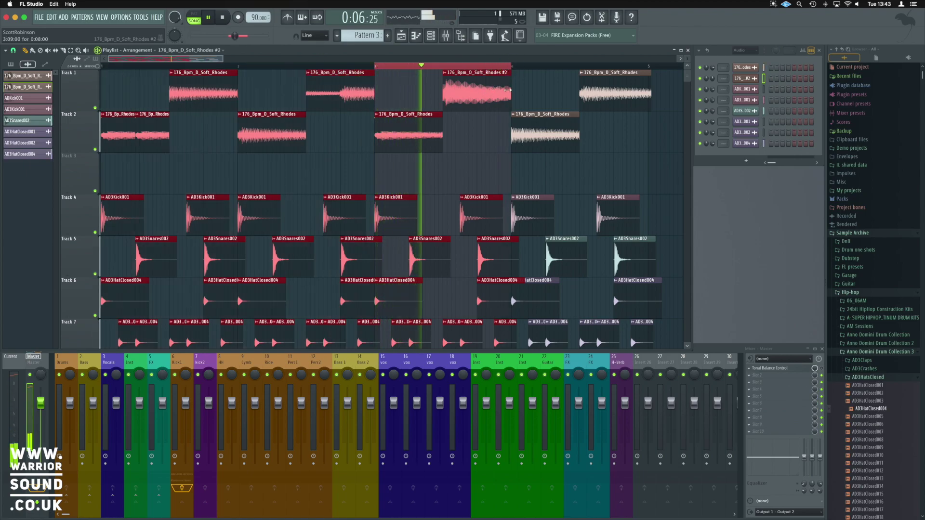
double_click(480, 88)
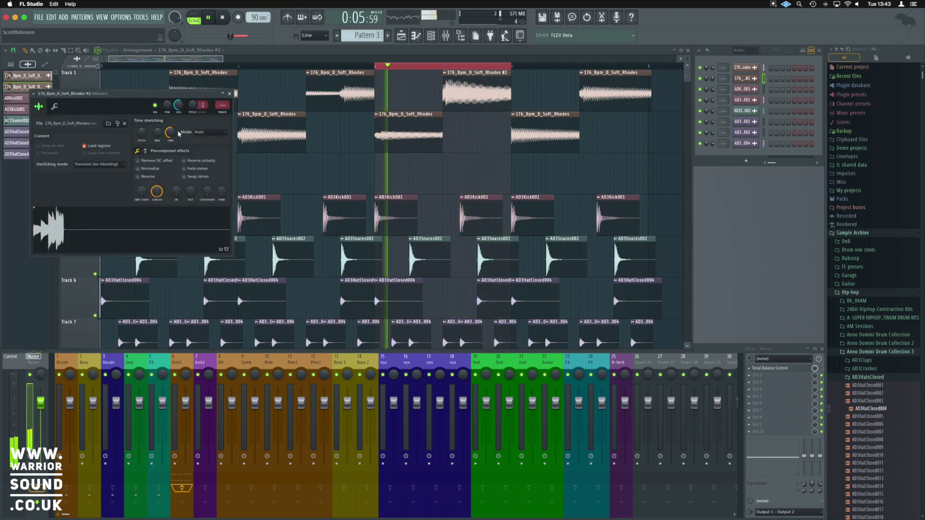
scroll(179, 107, "up", 5)
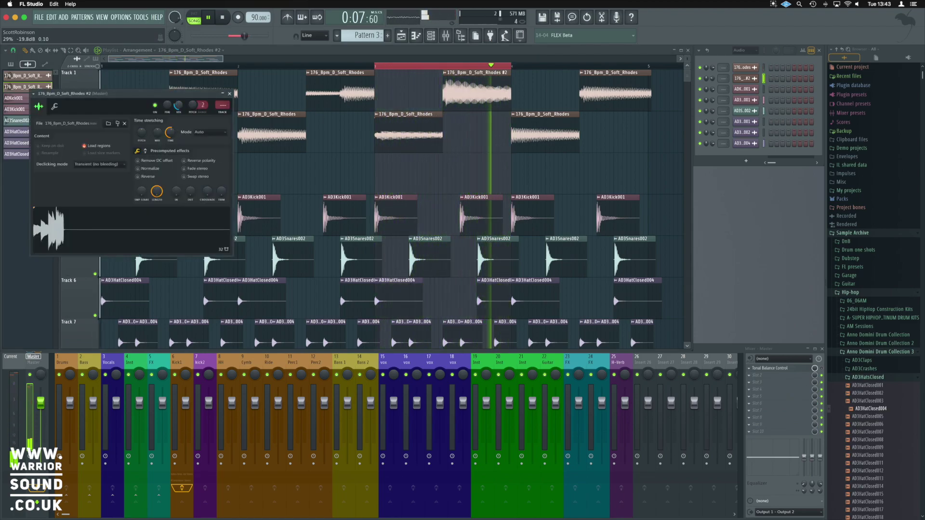
scroll(178, 109, "up", 2)
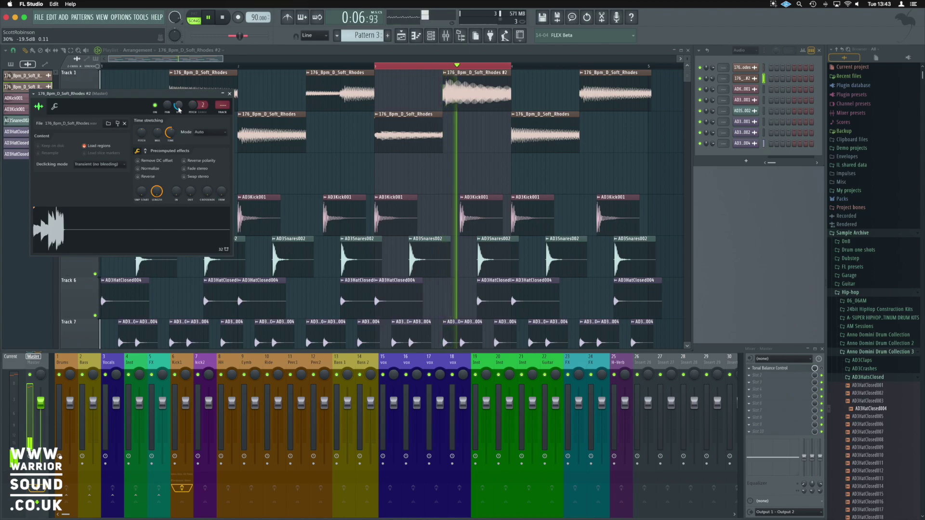
left_click_drag(179, 93, 222, 95)
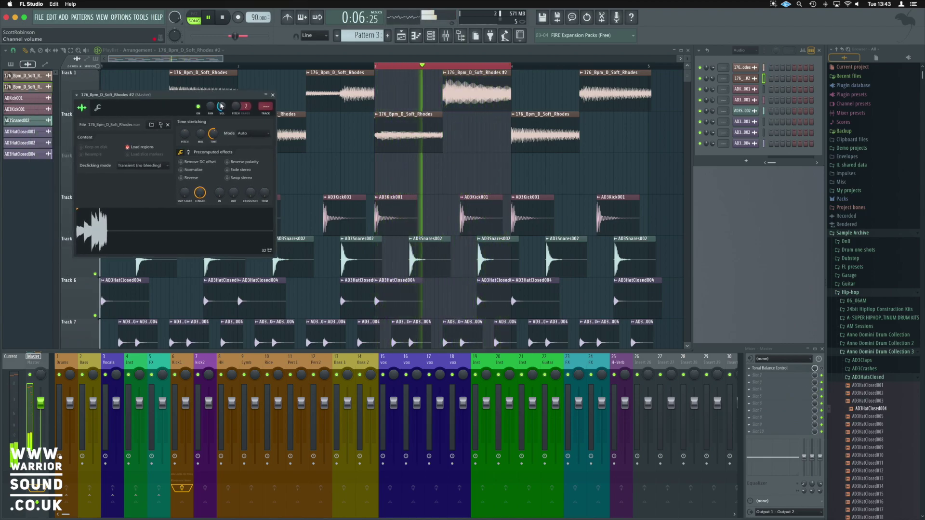
left_click(272, 95)
key("space")
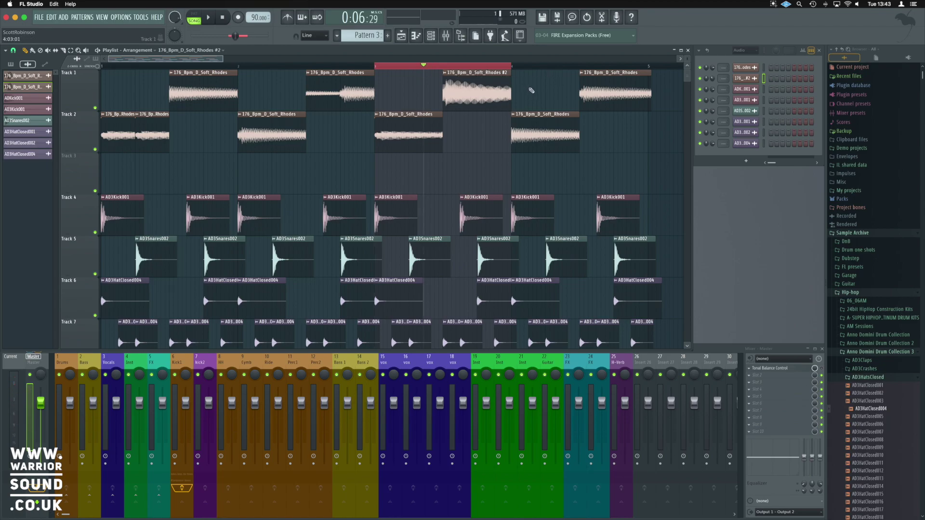
Replace the last Track 1 Rhodes clip with a Rhodes #2 clip and play the arrangement from the start.
right_click(612, 79)
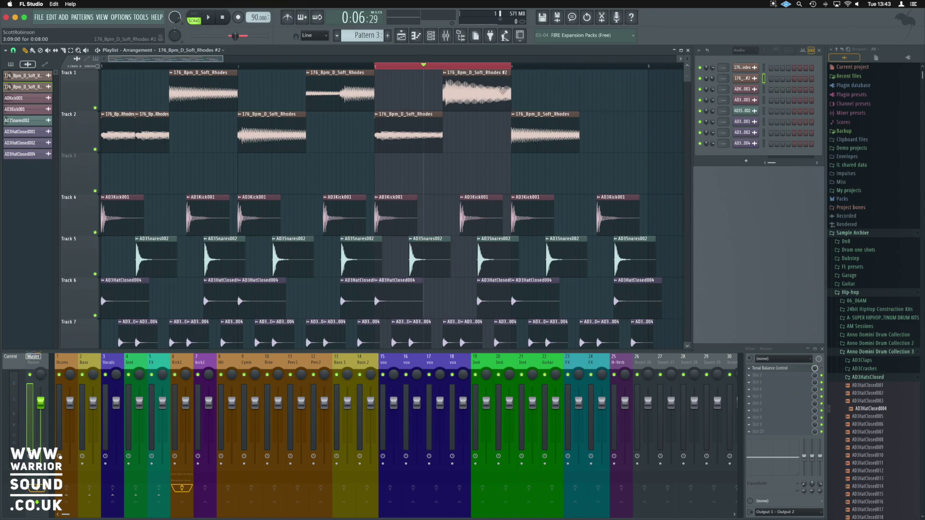
left_click(581, 90)
mouse_move(619, 92)
left_mouse_down()
mouse_move(608, 91)
mouse_move(628, 91)
mouse_move(619, 92)
left_mouse_up()
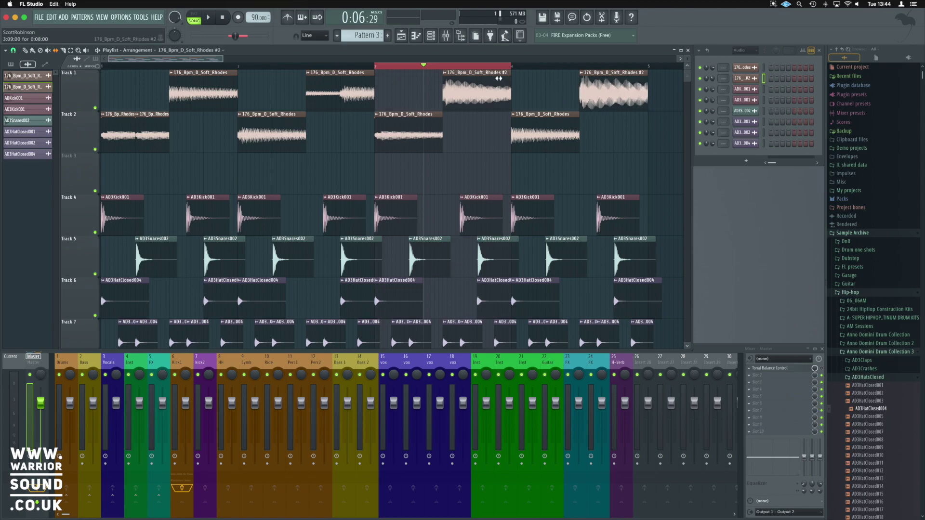
left_click(493, 67)
key("space")
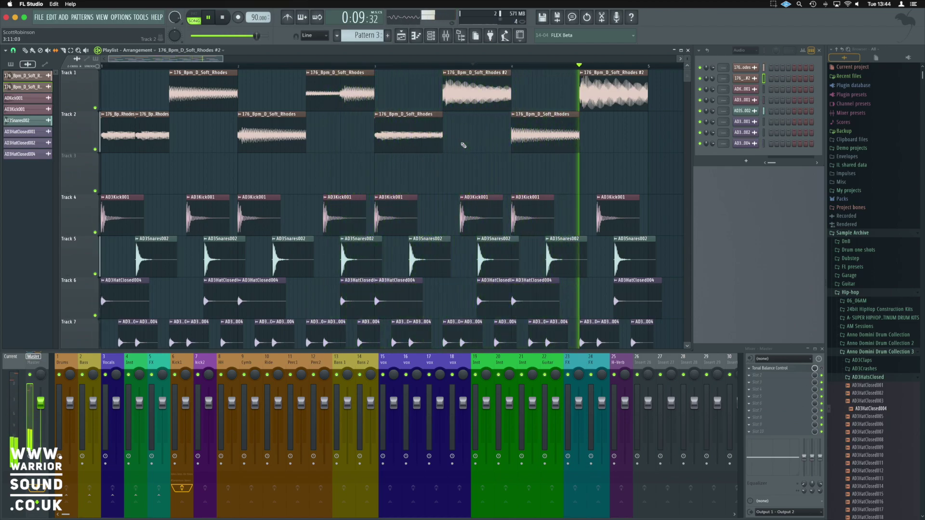
key("space")
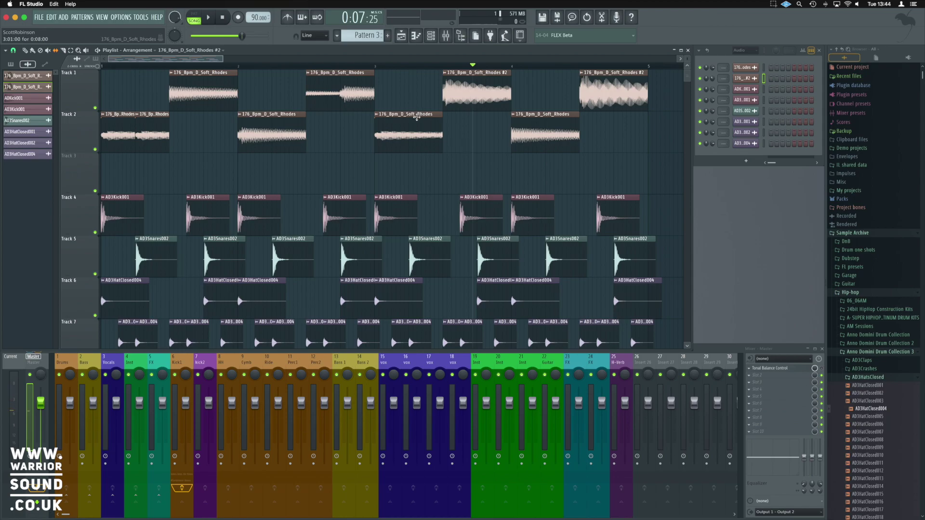
Move the bar 3, bar 2 and second Track 2 Rhodes clips up onto Track 1.
left_click_drag(417, 98, 414, 74)
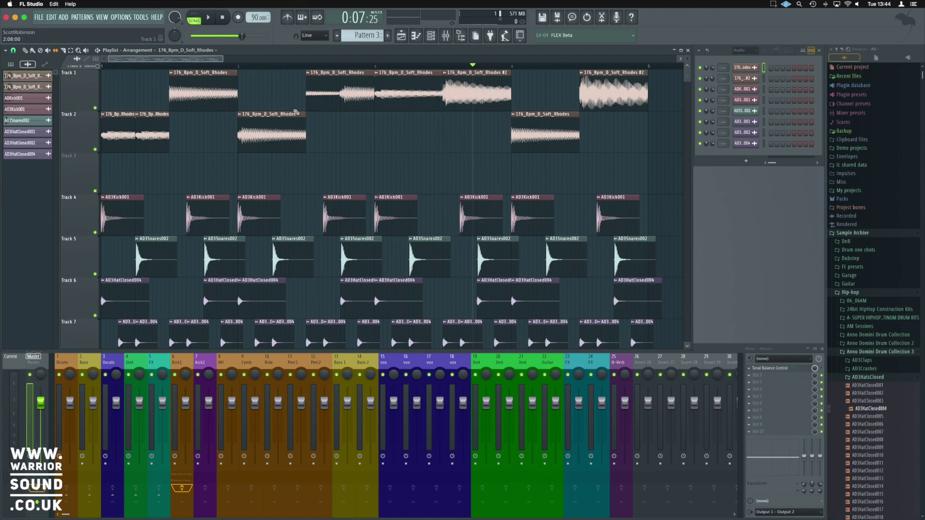
left_click_drag(278, 117, 274, 73)
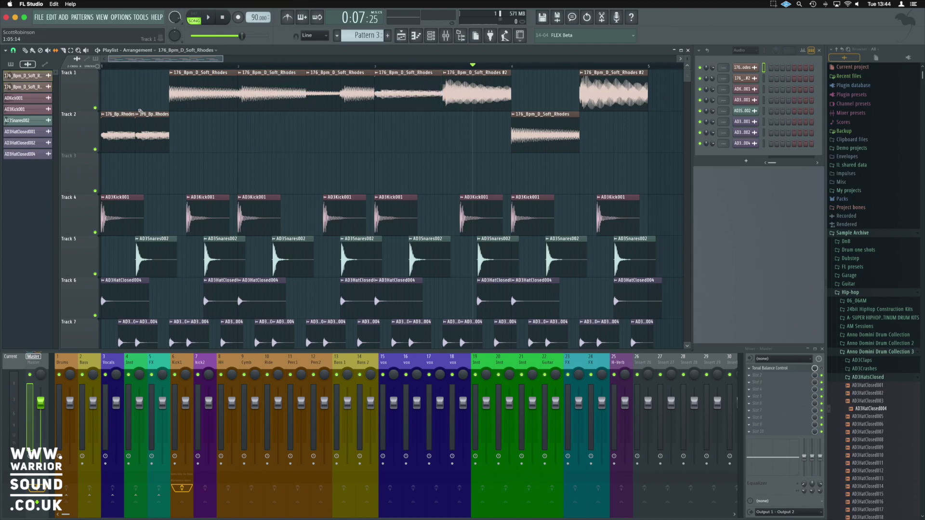
left_click_drag(149, 116, 144, 73)
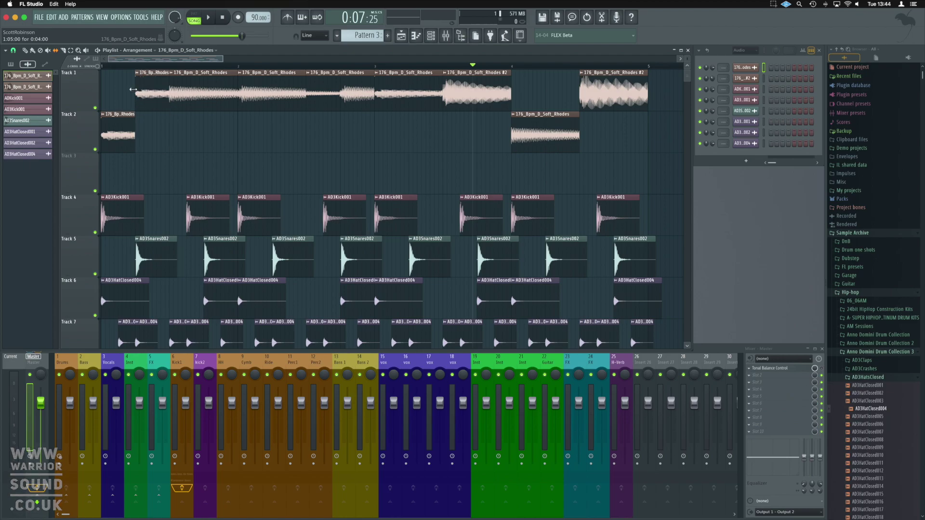